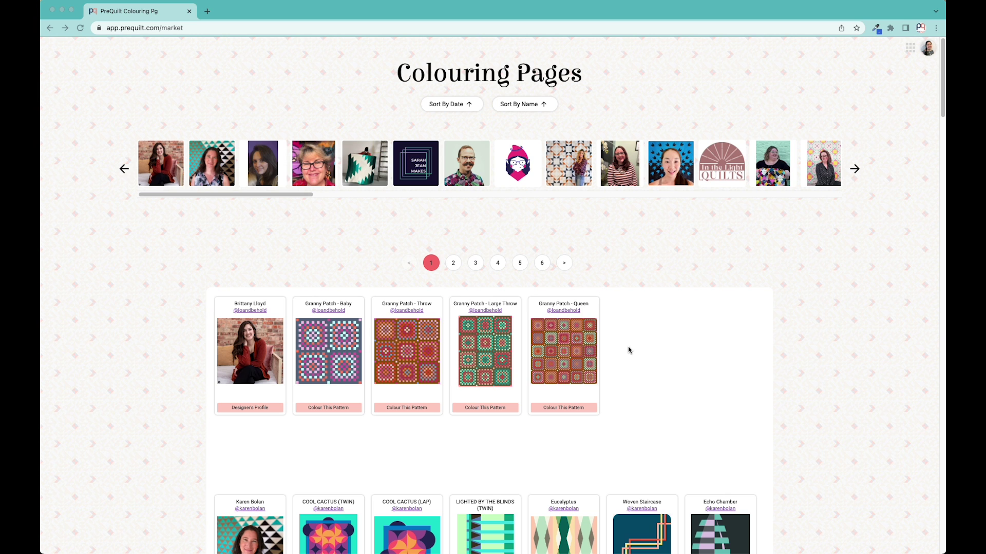
Scroll the Colouring Pages market down to the Granny Patch cards, Baby through Queen.
{"action": "scroll", "coordinate": [627, 348], "scroll_direction": "down", "scroll_amount": 2}
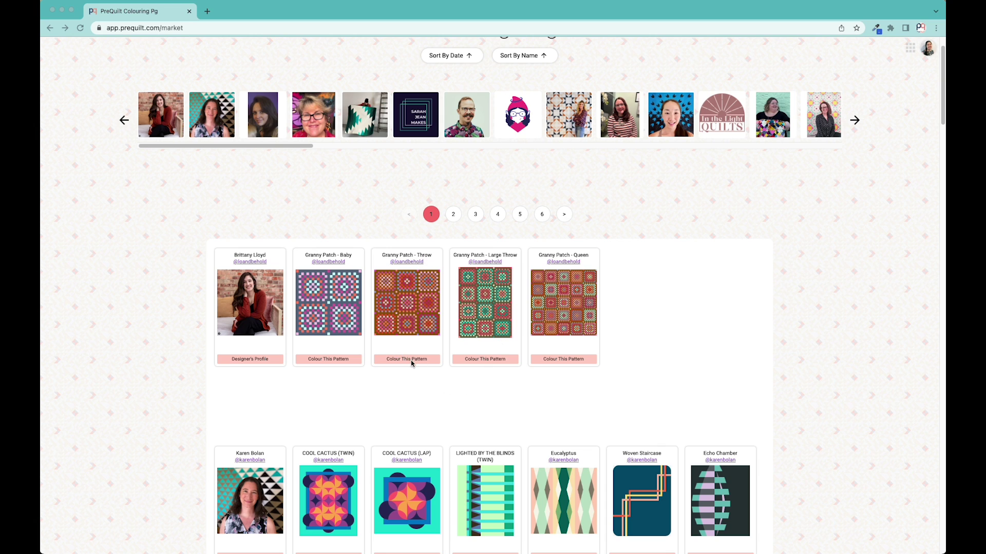
Open the Granny Patch - Throw colouring page in its Original Colourway of Kona fabrics.
{"action": "left_click", "coordinate": [407, 376]}
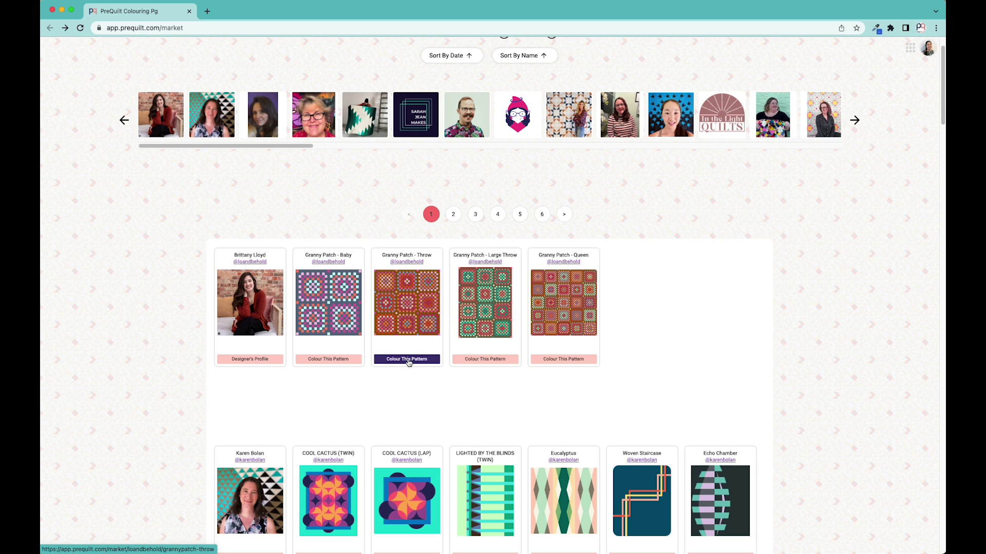
{"action": "left_click", "coordinate": [408, 362]}
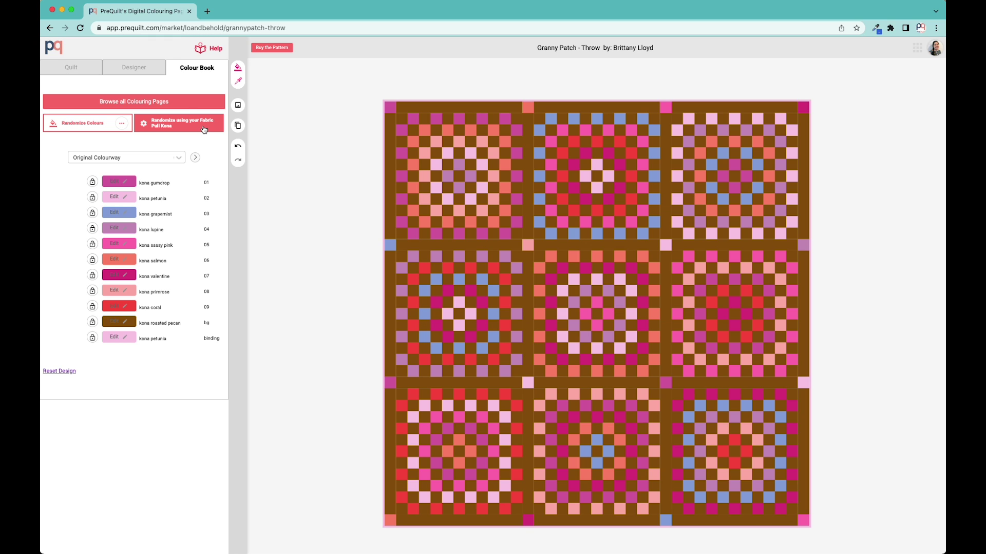
Browse the Quilt and Designer info, open the designer's colouring pages in a new tab, then return to the Colour Book.
{"action": "left_click", "coordinate": [70, 70]}
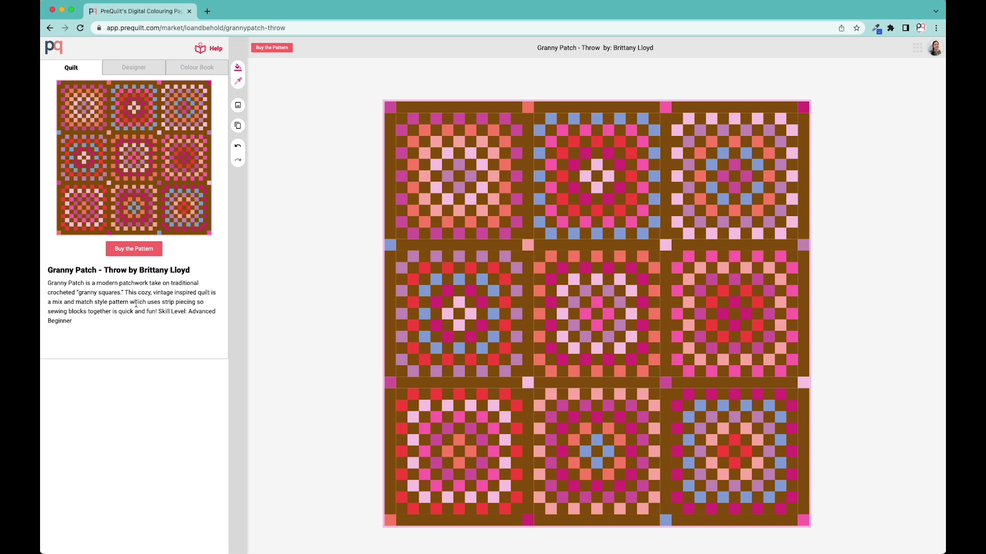
{"action": "left_click", "coordinate": [140, 72]}
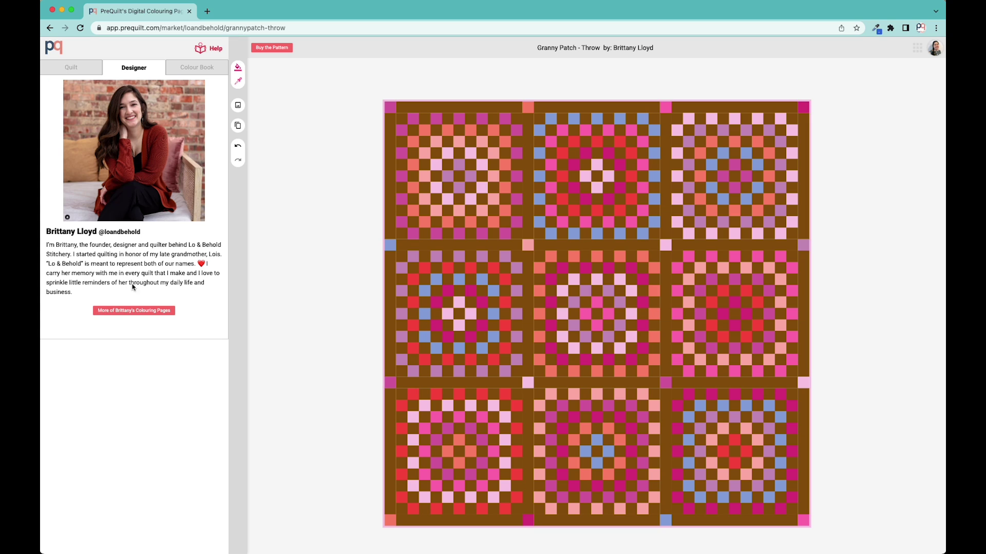
{"action": "left_click", "coordinate": [148, 314]}
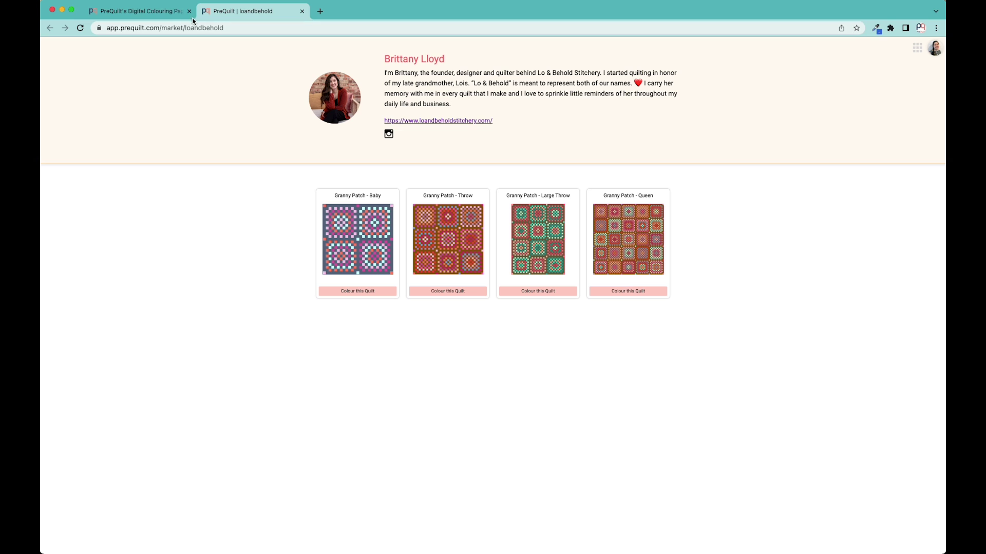
{"action": "left_click", "coordinate": [164, 13]}
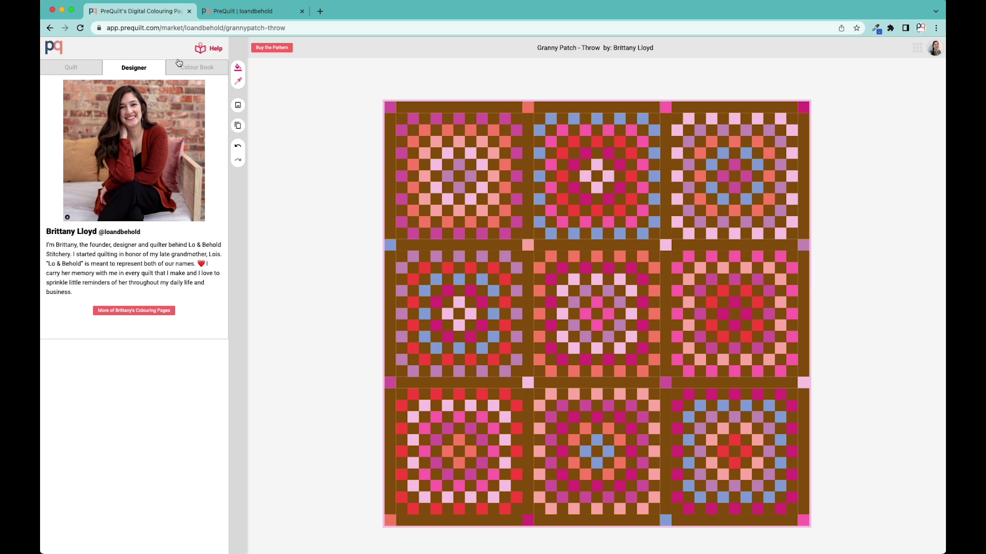
{"action": "left_click", "coordinate": [198, 70]}
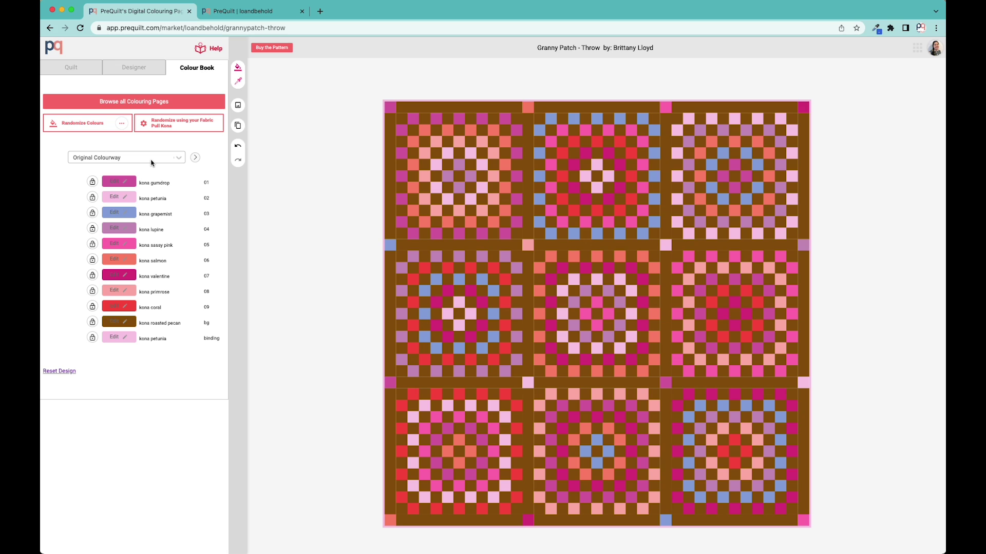
Cycle through mediterranean nights, 80s party light and Original colourways, settling on 80s party - dark bg.
{"action": "left_click", "coordinate": [196, 158]}
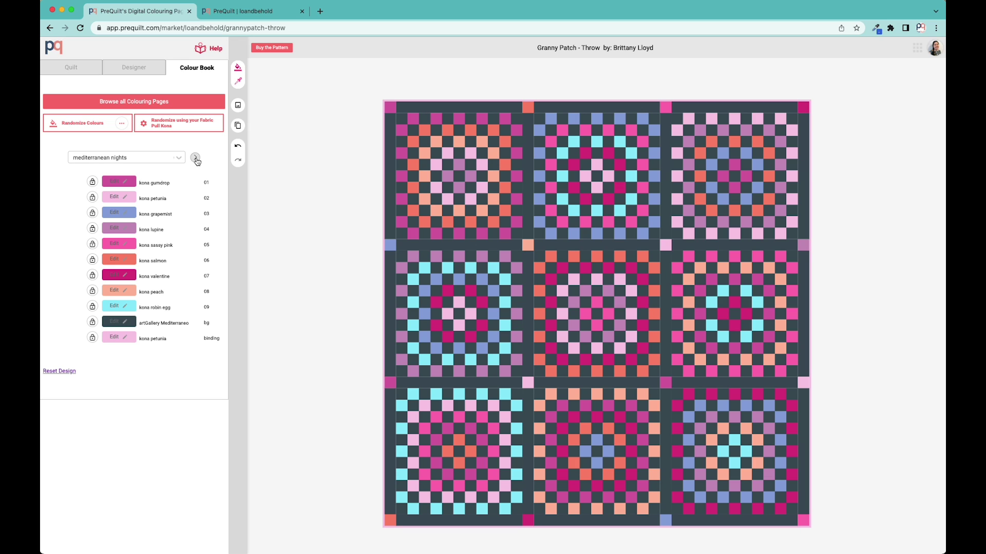
{"action": "left_click", "coordinate": [195, 158]}
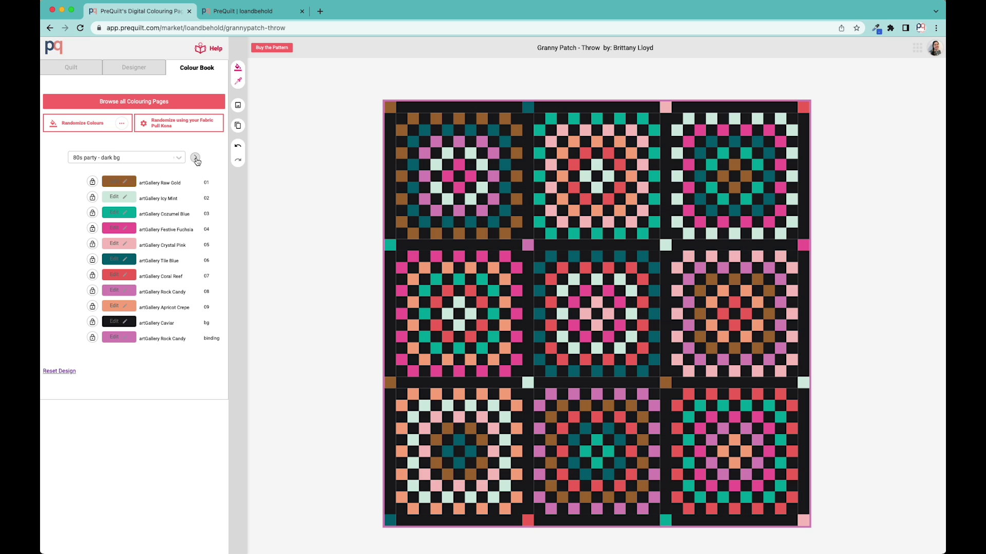
{"action": "left_click", "coordinate": [196, 158]}
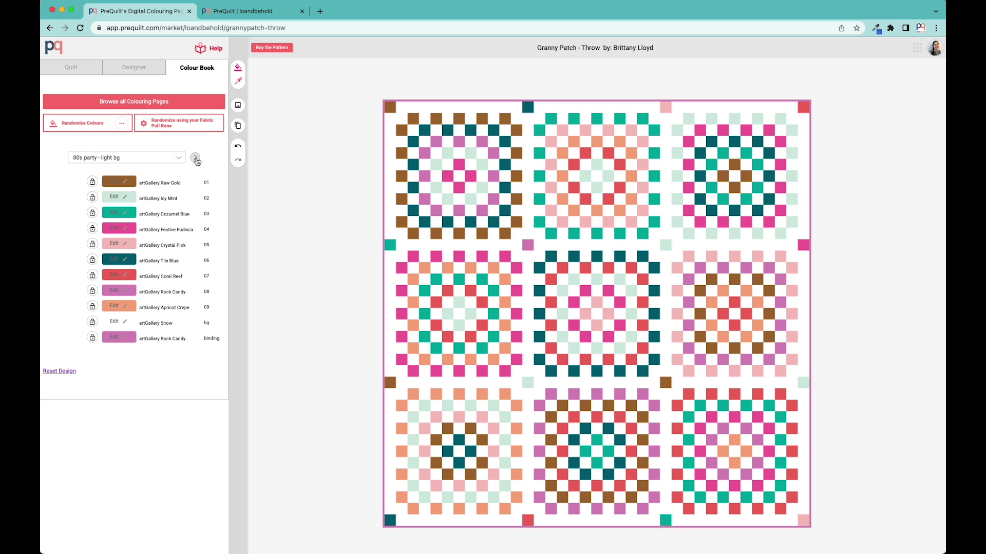
{"action": "left_click", "coordinate": [196, 158]}
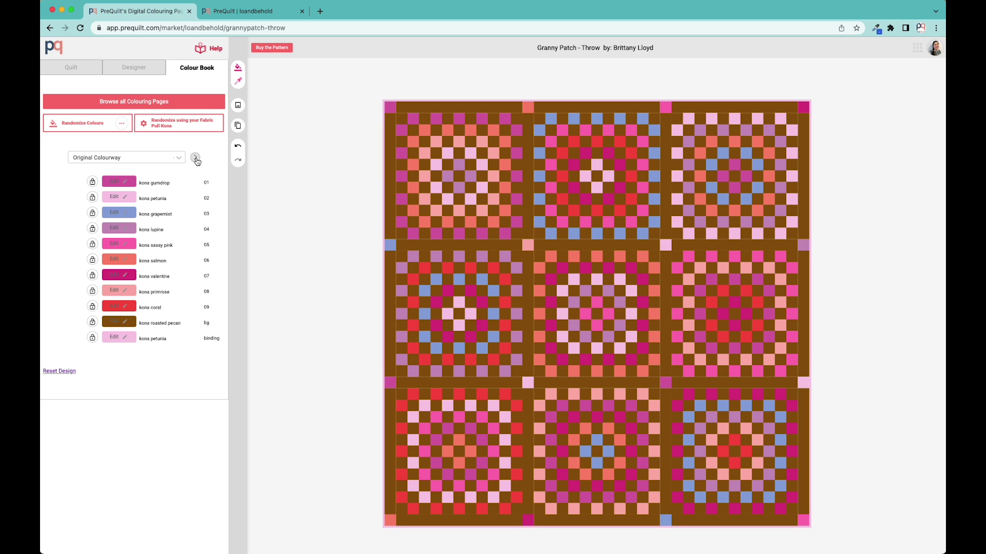
{"action": "left_click", "coordinate": [196, 158]}
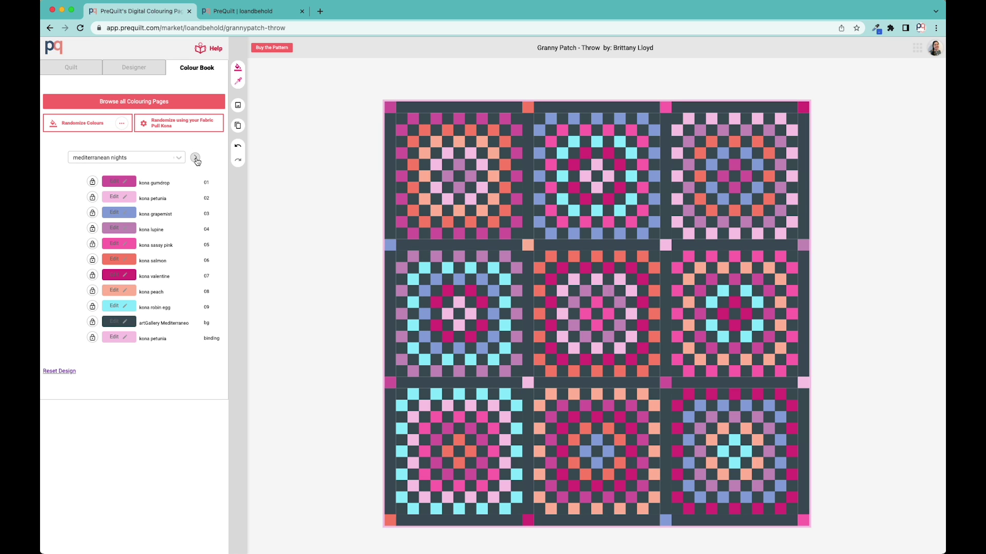
{"action": "left_click", "coordinate": [196, 159]}
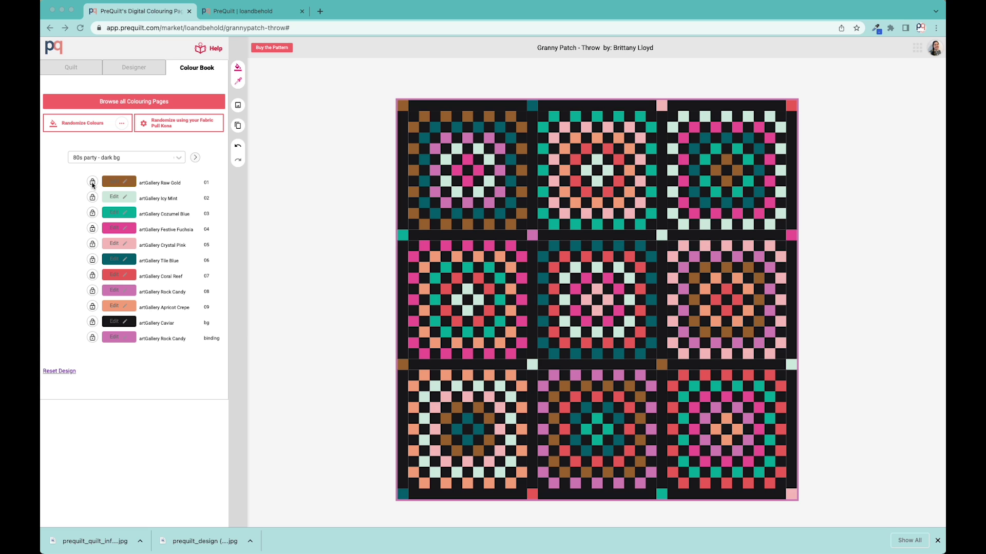
Lock the artGallery fabrics, Raw Gold through Apricot Crepe, against randomising.
{"action": "left_click", "coordinate": [93, 183]}
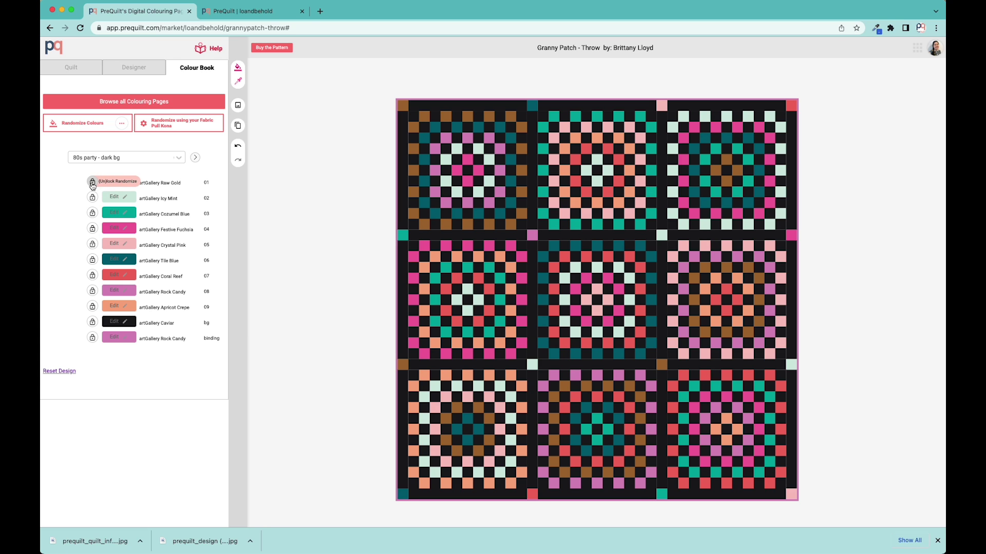
{"action": "left_click", "coordinate": [92, 213]}
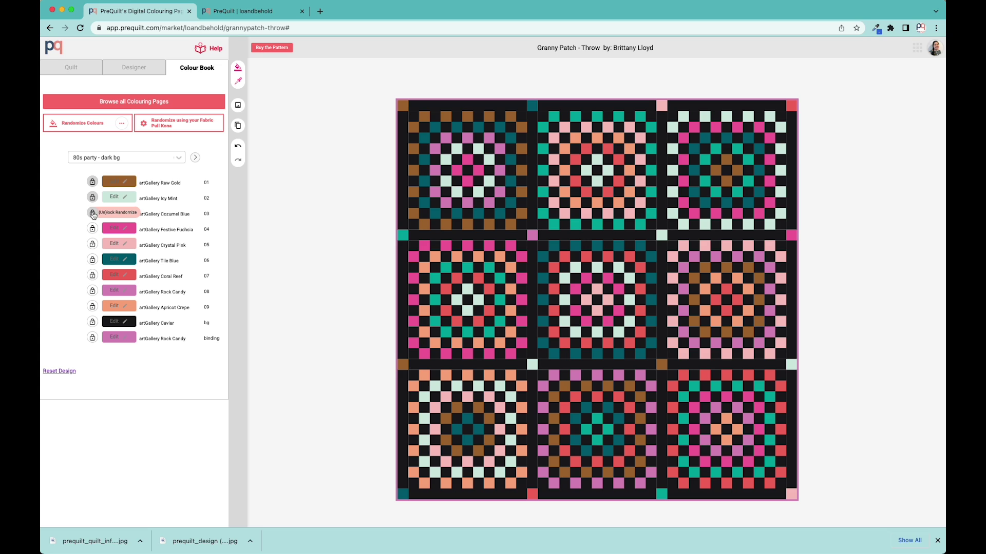
{"action": "left_click", "coordinate": [92, 228]}
{"action": "left_click", "coordinate": [93, 244]}
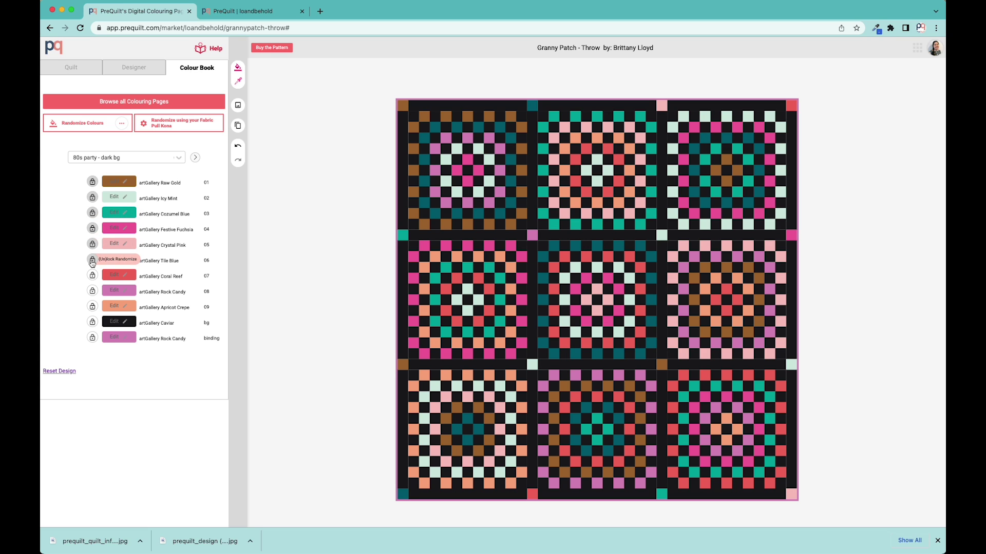
{"action": "left_click", "coordinate": [92, 260]}
{"action": "left_click", "coordinate": [93, 275]}
{"action": "left_click", "coordinate": [92, 291]}
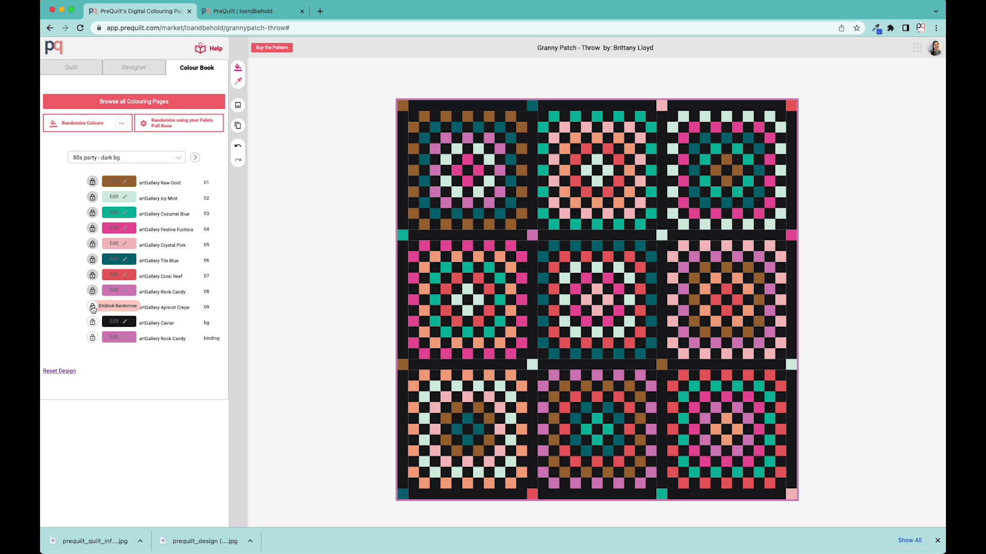
{"action": "left_click", "coordinate": [92, 306]}
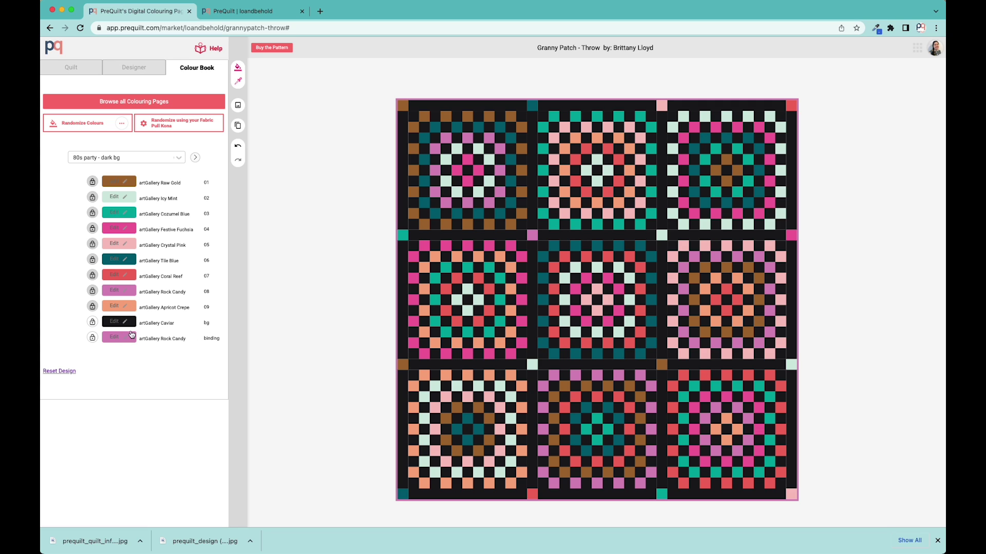
Randomise the unlocked colours three times, ending with kona honey background and kona garnet binding.
{"action": "left_click", "coordinate": [238, 68]}
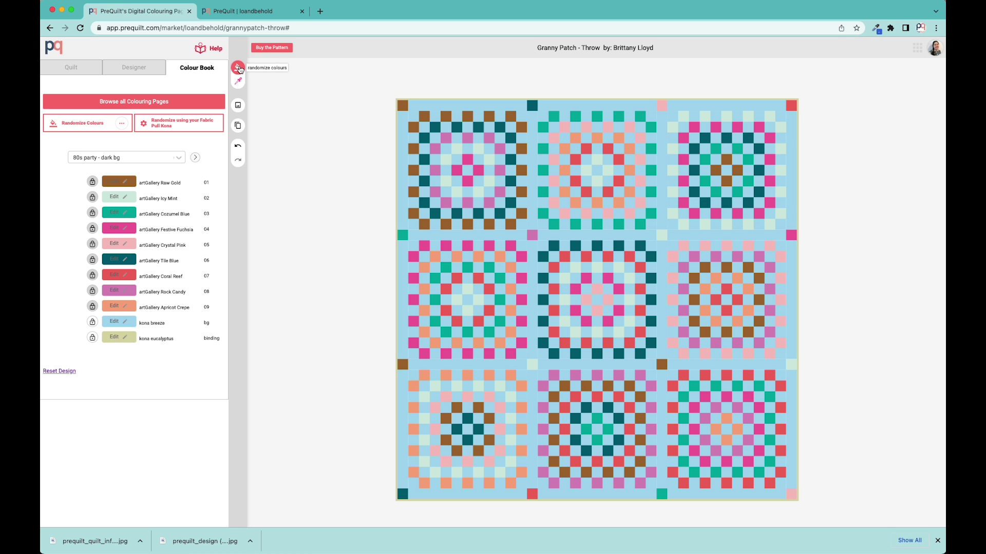
{"action": "left_click", "coordinate": [238, 68]}
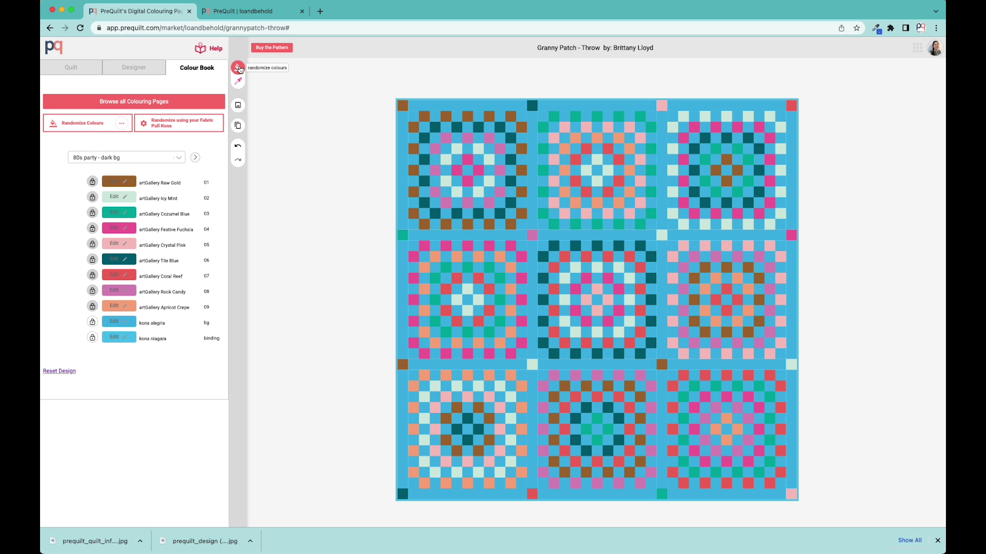
{"action": "left_click", "coordinate": [238, 67]}
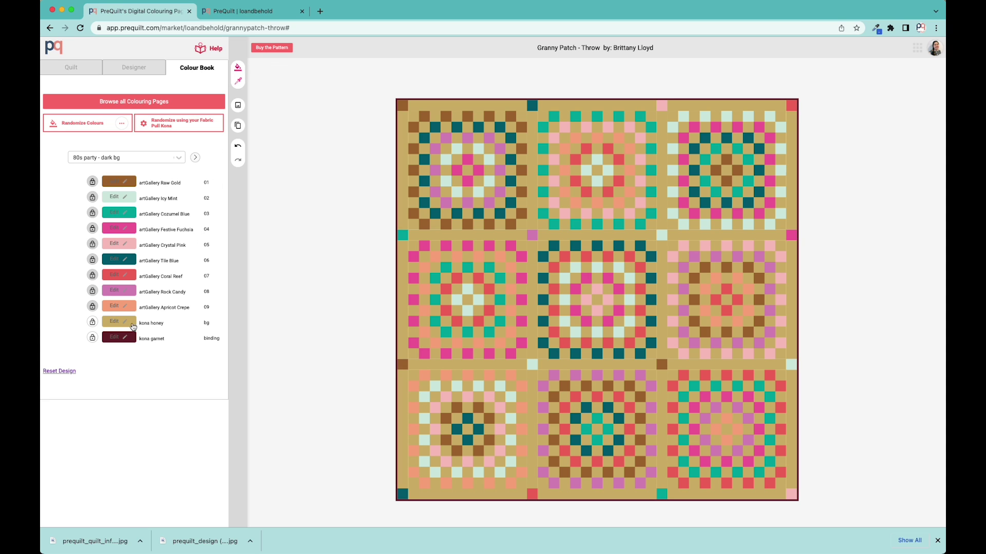
Switch the randomiser's fabric pull from Kona to Art Gallery in Colour Settings.
{"action": "left_click", "coordinate": [152, 128]}
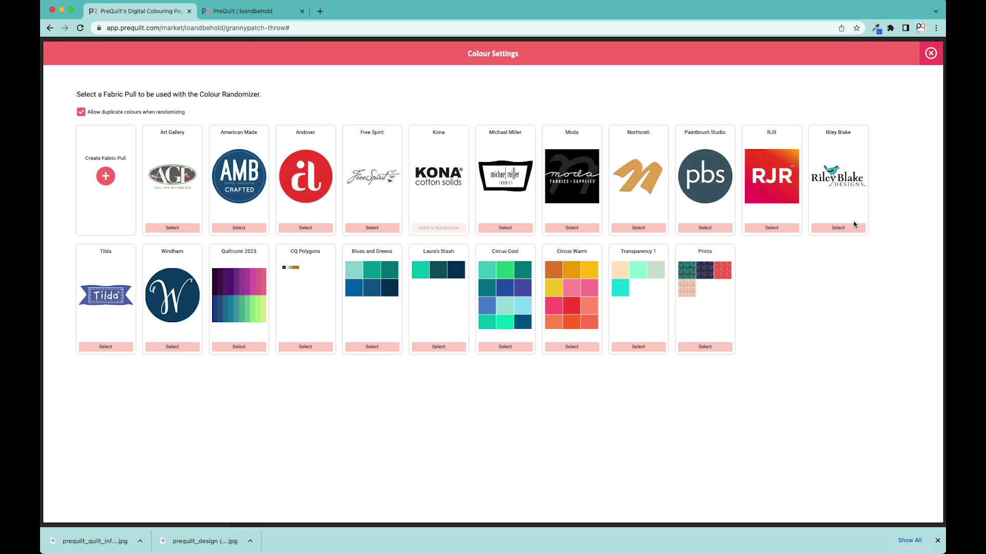
{"action": "left_click", "coordinate": [182, 229]}
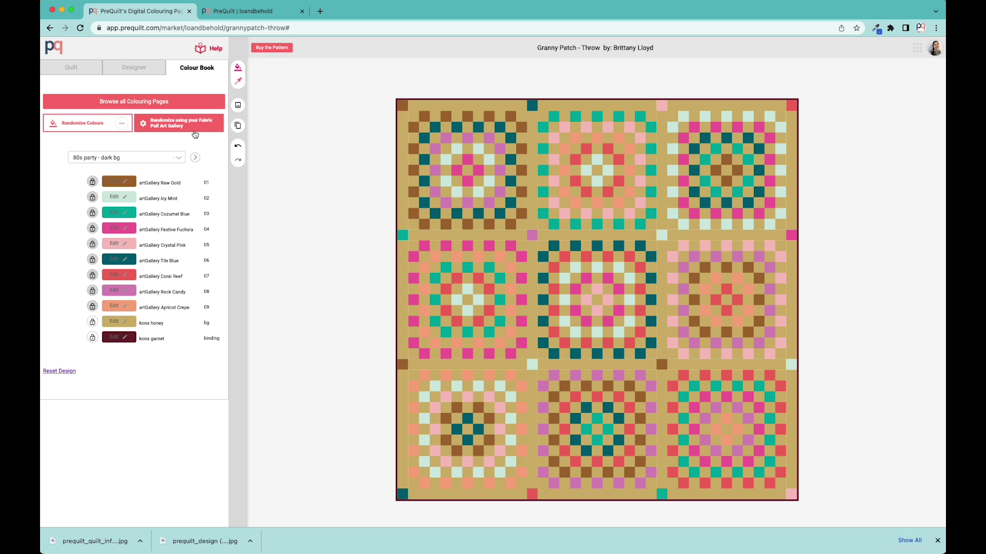
Randomise from Art Gallery, lock the Nebula background, and randomise again to get Blueberry Zest and Atmospheric binding.
{"action": "left_click", "coordinate": [237, 68]}
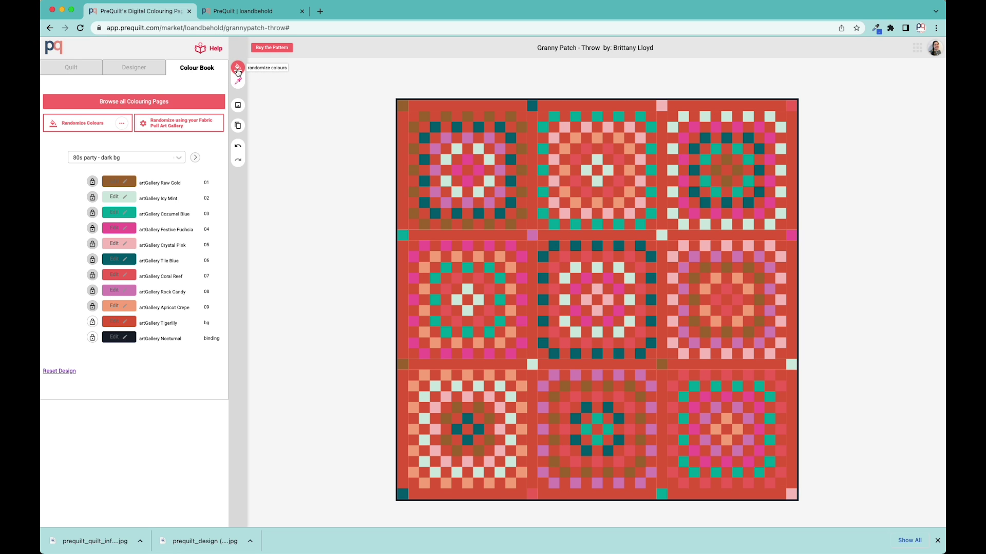
{"action": "left_click", "coordinate": [237, 68]}
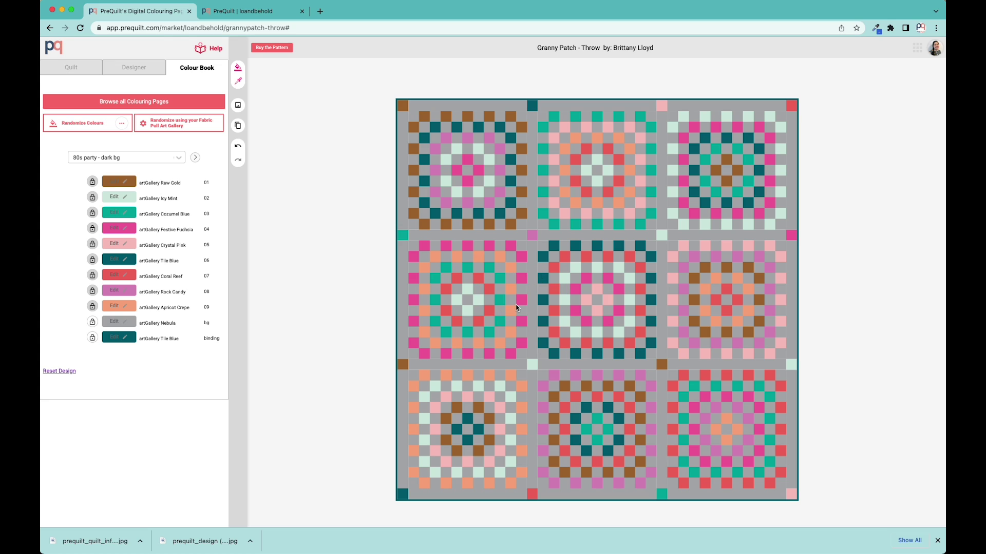
{"action": "left_click", "coordinate": [92, 322]}
{"action": "left_click", "coordinate": [237, 68]}
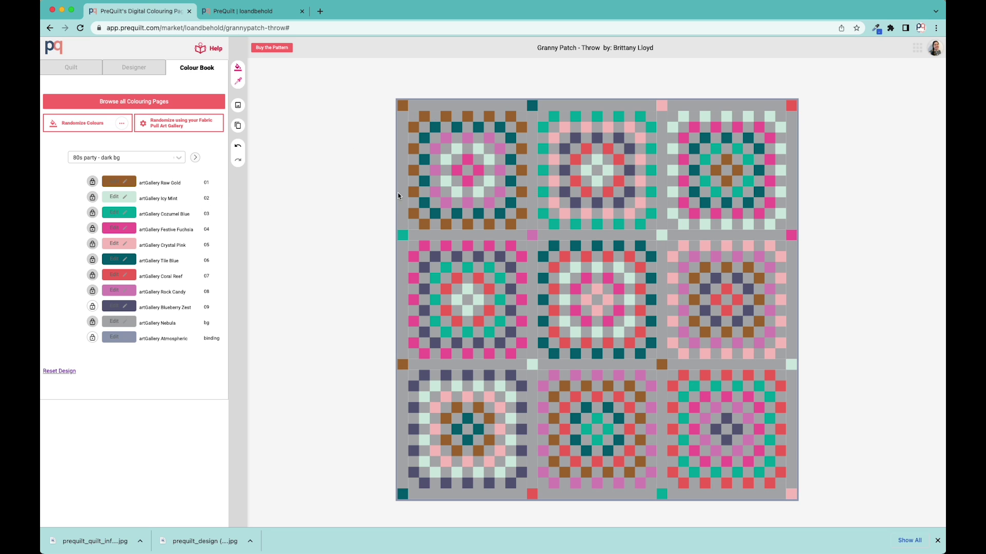
Try Wisteria, Royal Cobalt and other solids for colour 01, finally choosing Very Berry.
{"action": "left_click", "coordinate": [124, 183]}
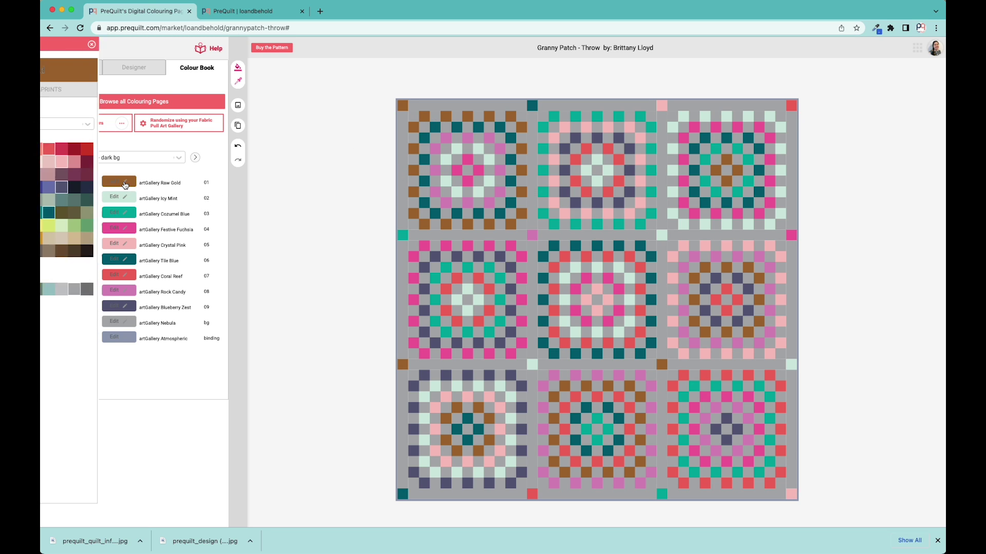
{"action": "left_click", "coordinate": [126, 187]}
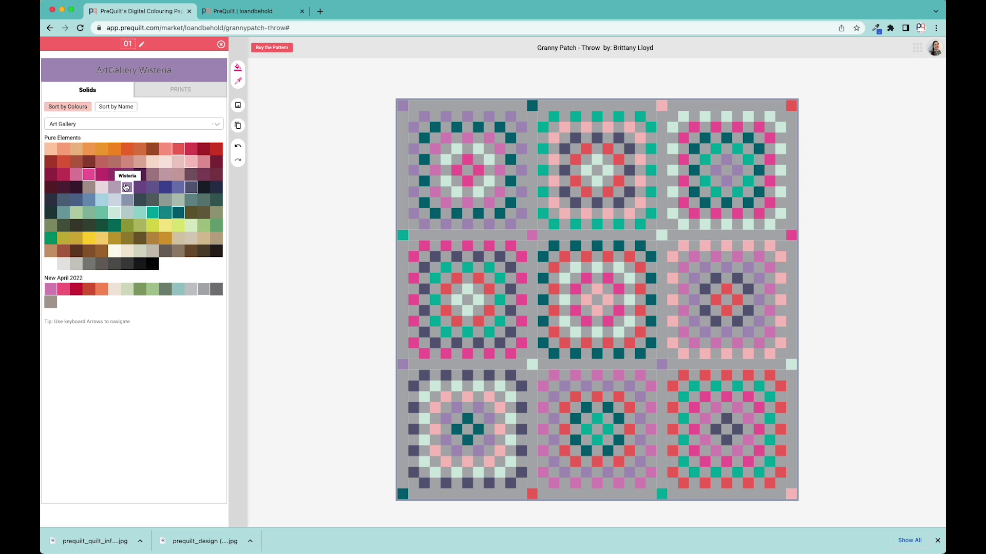
{"action": "left_click", "coordinate": [166, 187]}
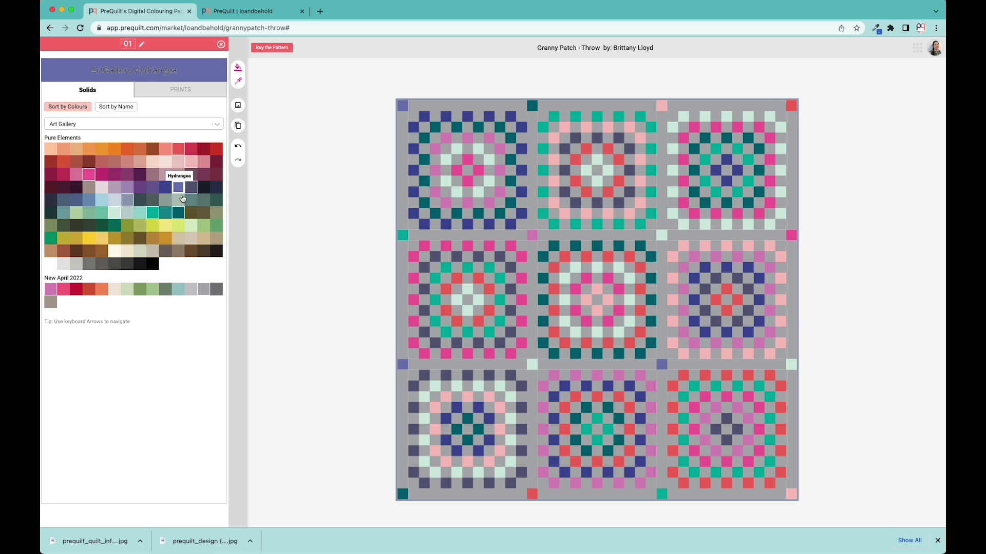
{"action": "left_click", "coordinate": [217, 226]}
{"action": "left_click", "coordinate": [187, 211]}
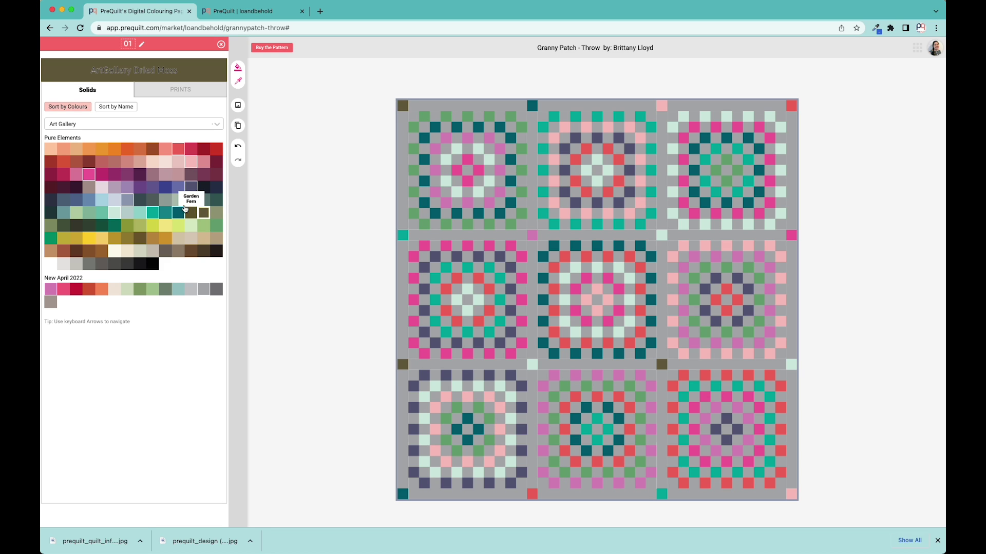
{"action": "left_click", "coordinate": [150, 178]}
{"action": "left_click", "coordinate": [165, 190]}
{"action": "left_click", "coordinate": [146, 185]}
{"action": "left_click", "coordinate": [115, 175]}
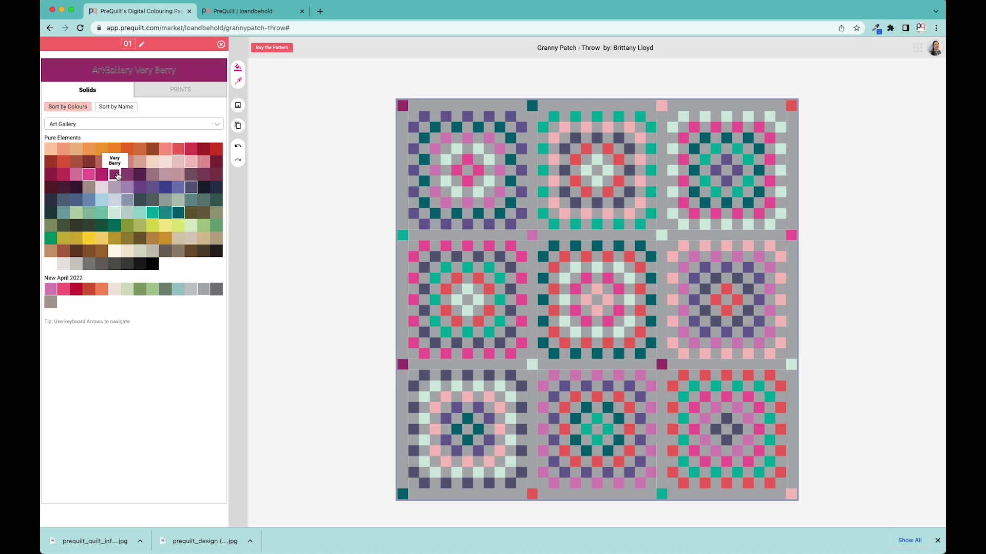
{"action": "key", "text": "Escape"}
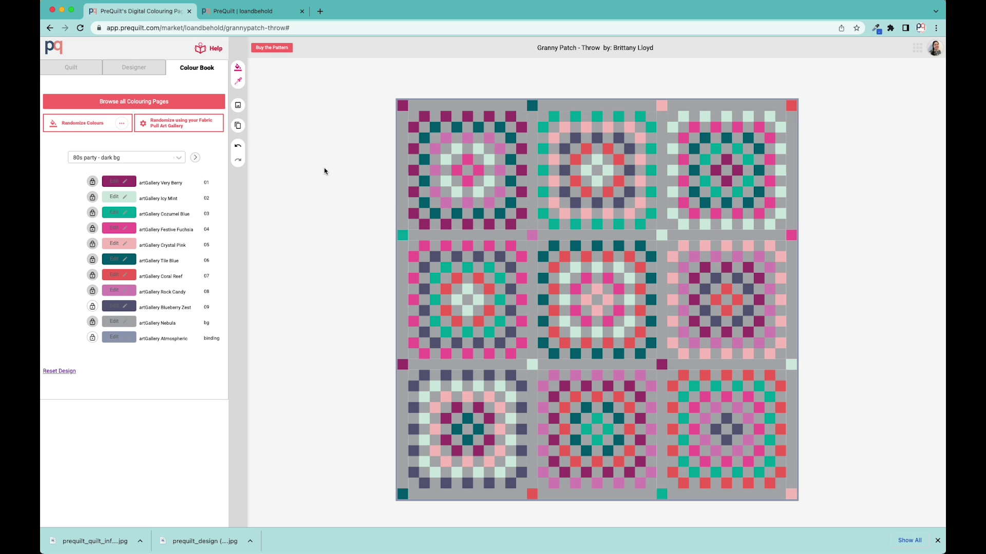
Open the quilt's download page, review its colour list, and download the colour chart.
{"action": "left_click", "coordinate": [237, 106]}
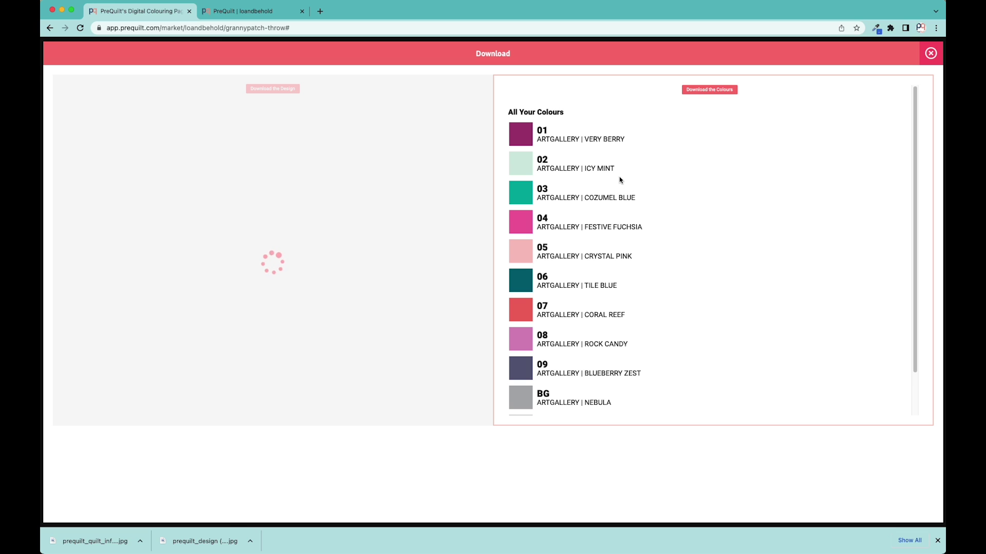
{"action": "scroll", "coordinate": [612, 258], "scroll_direction": "down", "scroll_amount": 2}
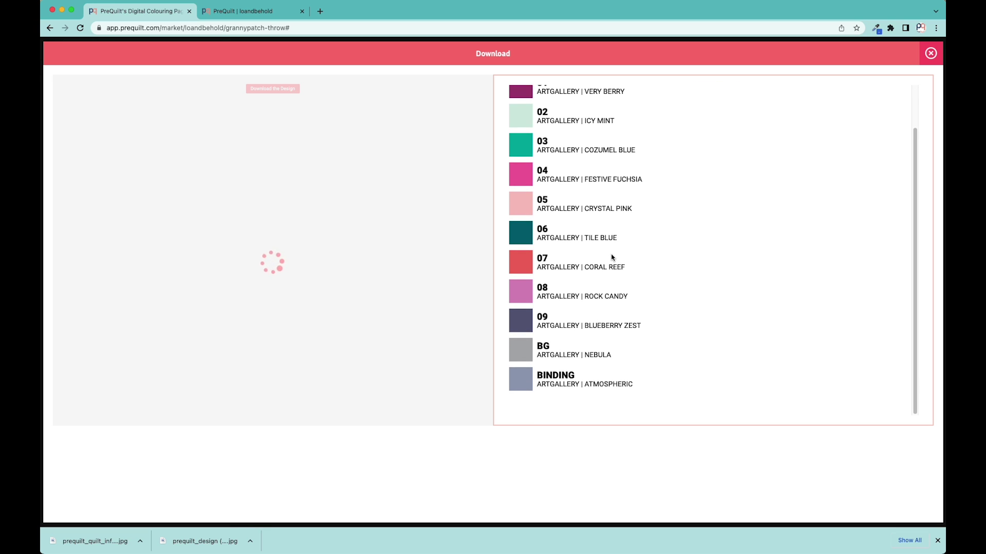
{"action": "scroll", "coordinate": [612, 258], "scroll_direction": "up", "scroll_amount": 2}
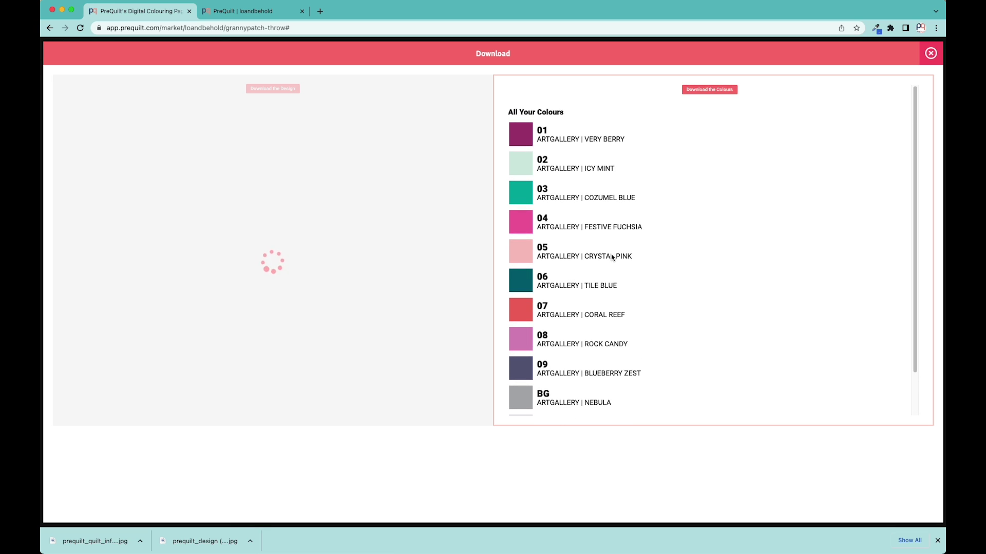
{"action": "left_click", "coordinate": [710, 92]}
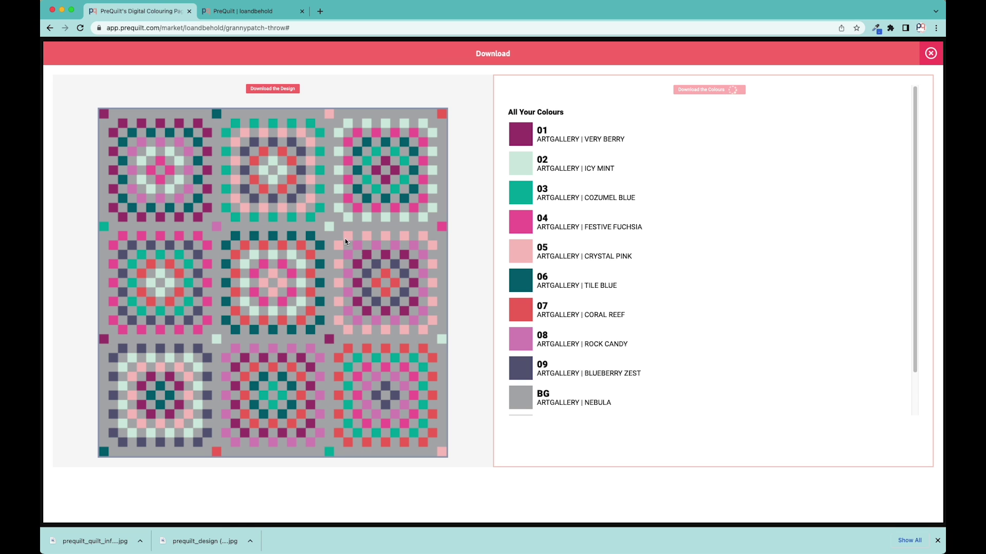
Download the design image and check both the design and colour chart JPGs in Preview.
{"action": "left_click", "coordinate": [283, 88]}
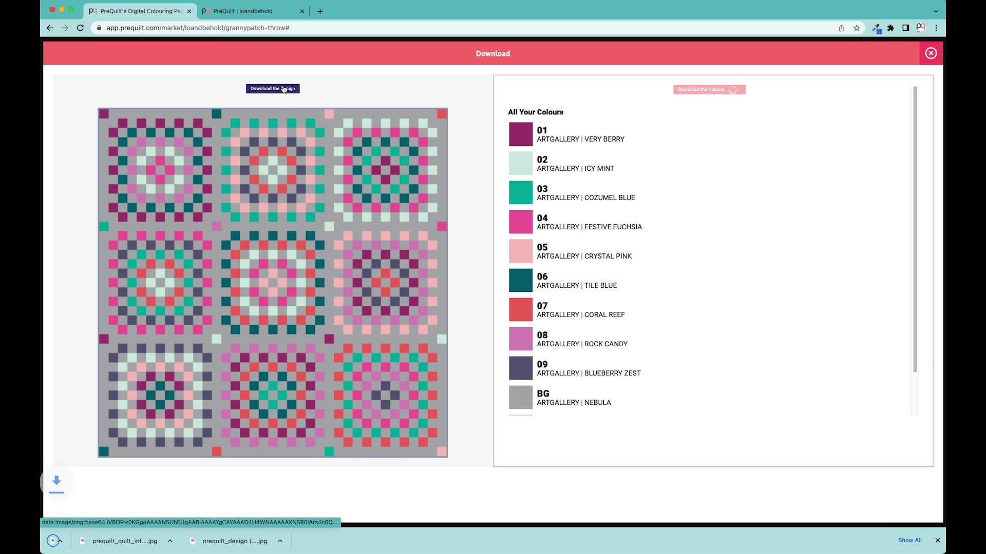
{"action": "left_click", "coordinate": [131, 545]}
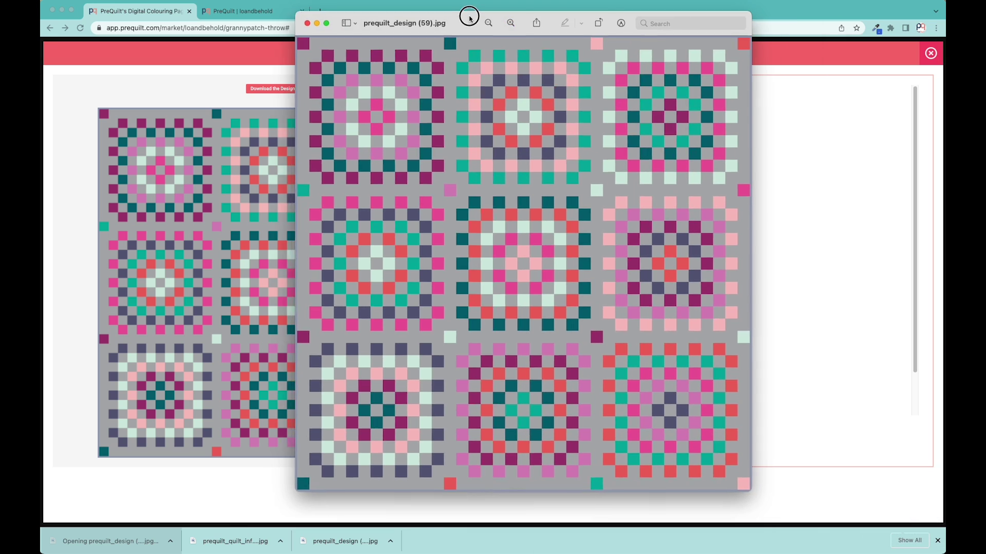
{"action": "left_click_drag", "start_coordinate": [469, 17], "coordinate": [418, 26]}
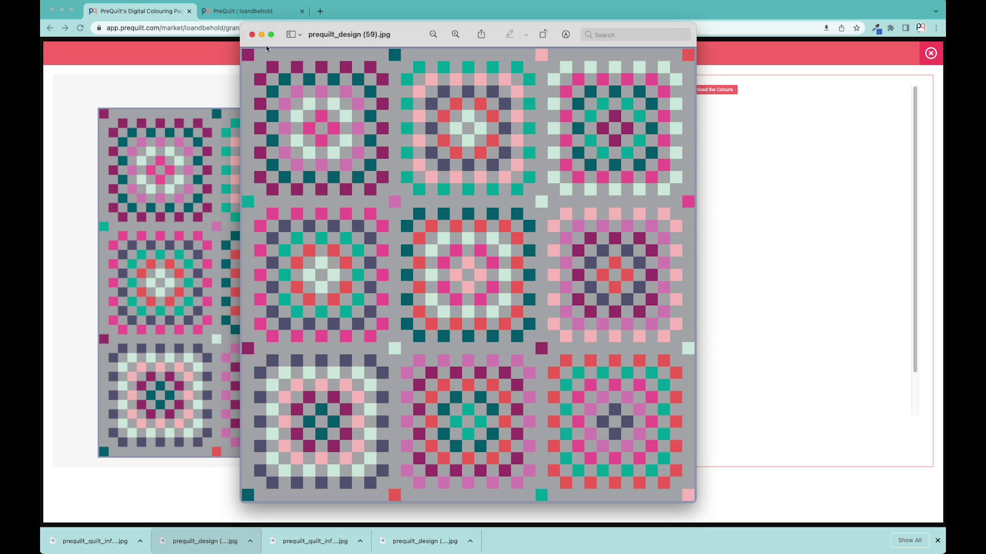
{"action": "left_click", "coordinate": [252, 35]}
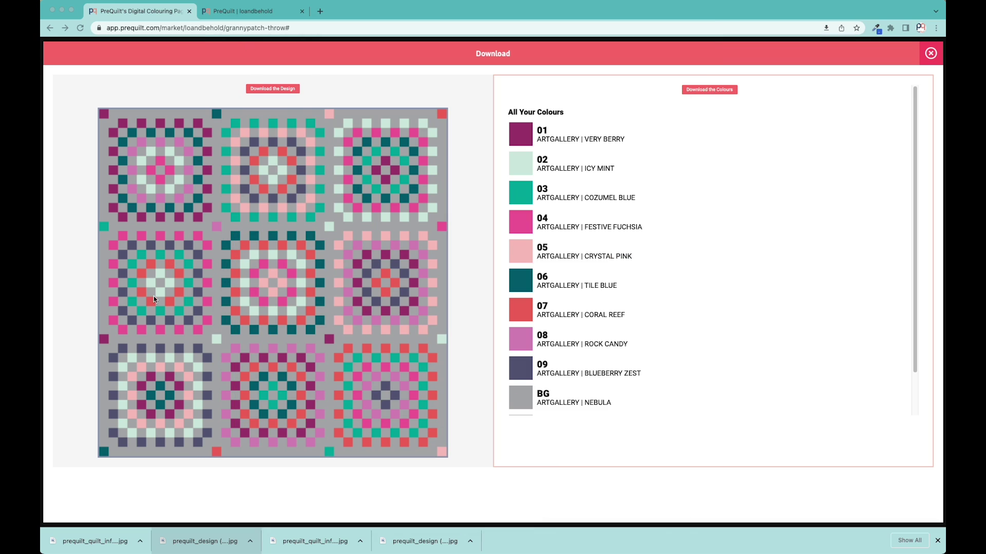
{"action": "left_click", "coordinate": [118, 536]}
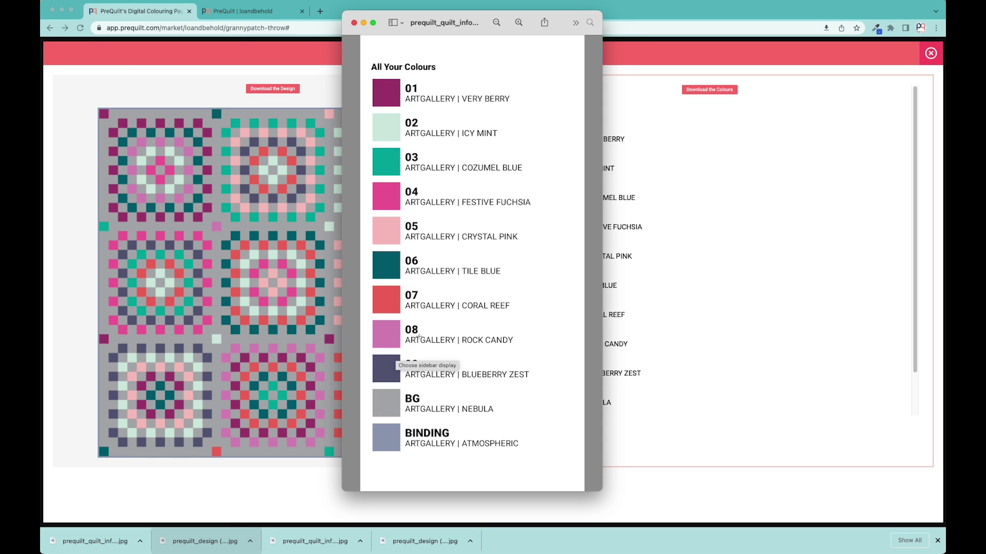
{"action": "left_click", "coordinate": [353, 23]}
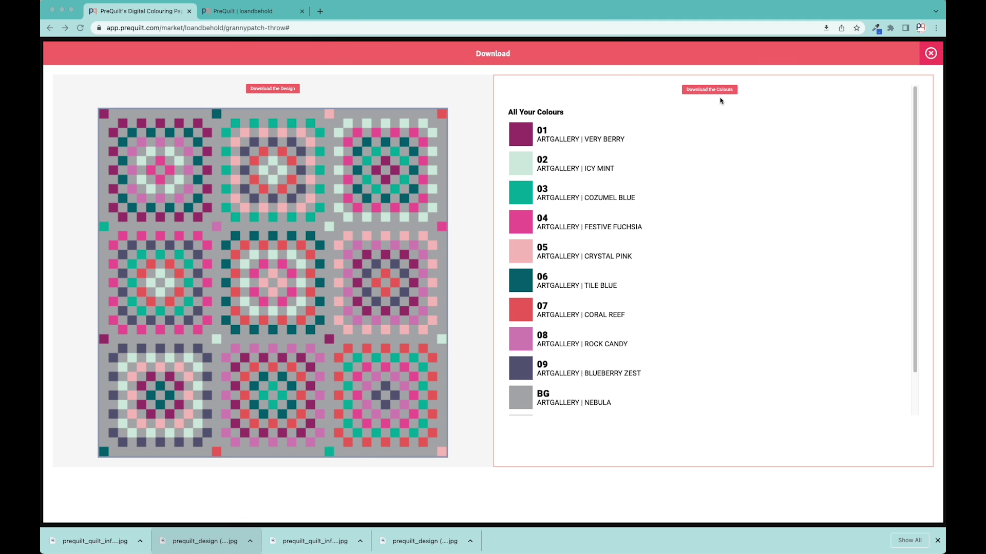
Close the download window and open the Granny Patch pattern's $13.00 purchase page.
{"action": "left_click", "coordinate": [931, 53]}
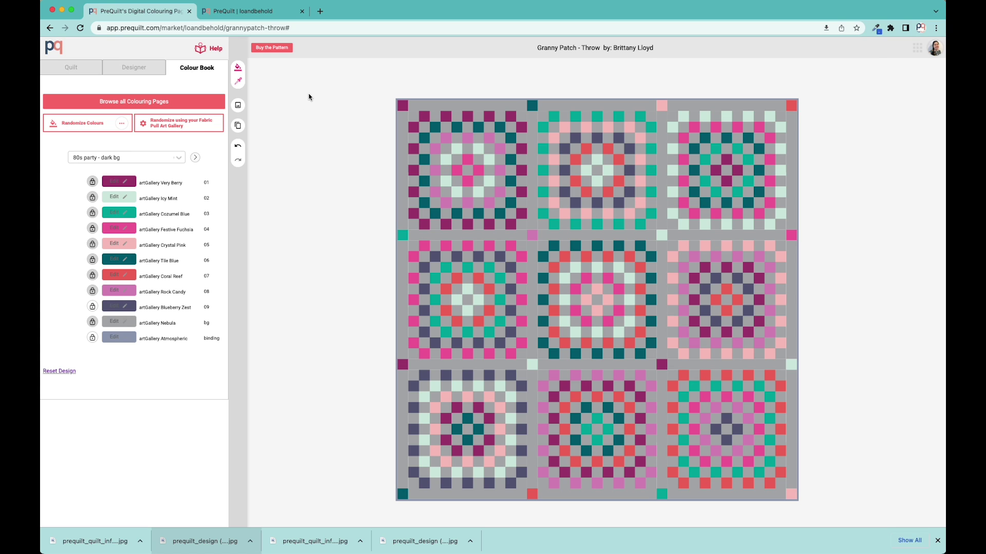
{"action": "left_click", "coordinate": [276, 48]}
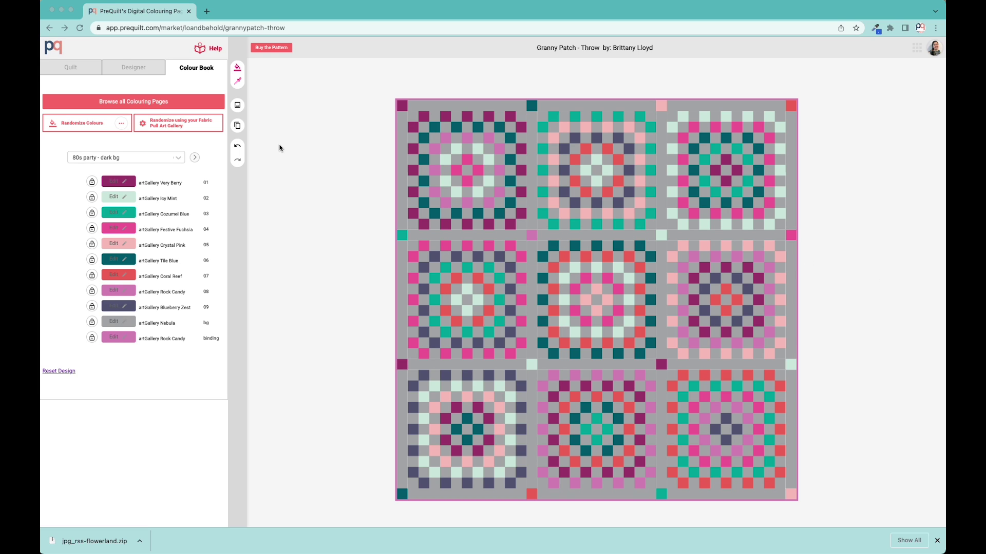
Clone the Granny Patch quilt into the account and save the copy.
{"action": "left_click", "coordinate": [239, 127]}
{"action": "left_click", "coordinate": [563, 302]}
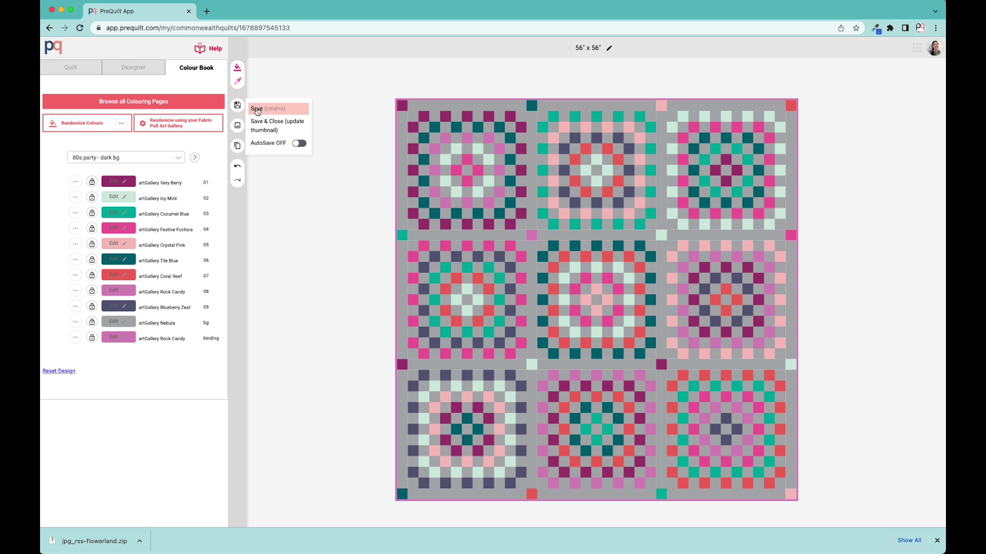
{"action": "left_click", "coordinate": [257, 106]}
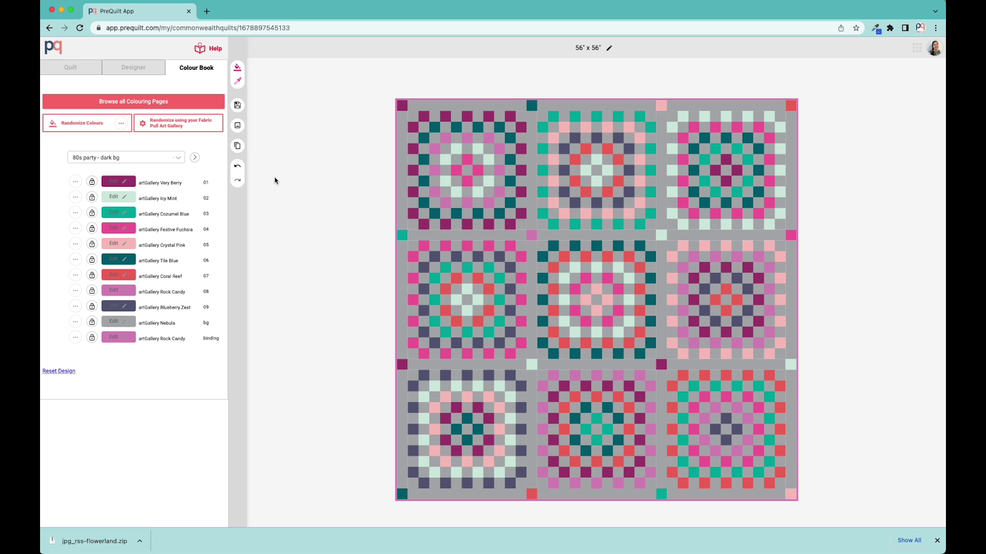
Store the current colours as a new custom-named colourway and save the quilt.
{"action": "left_click", "coordinate": [177, 163]}
{"action": "left_click", "coordinate": [136, 224]}
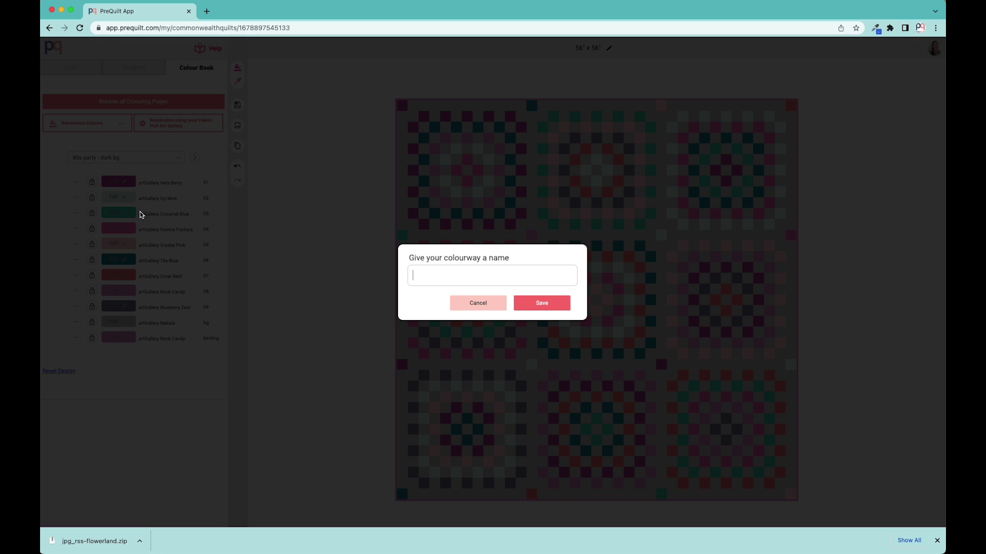
{"action": "type", "text": "laura's favorite"}
{"action": "left_click", "coordinate": [534, 303]}
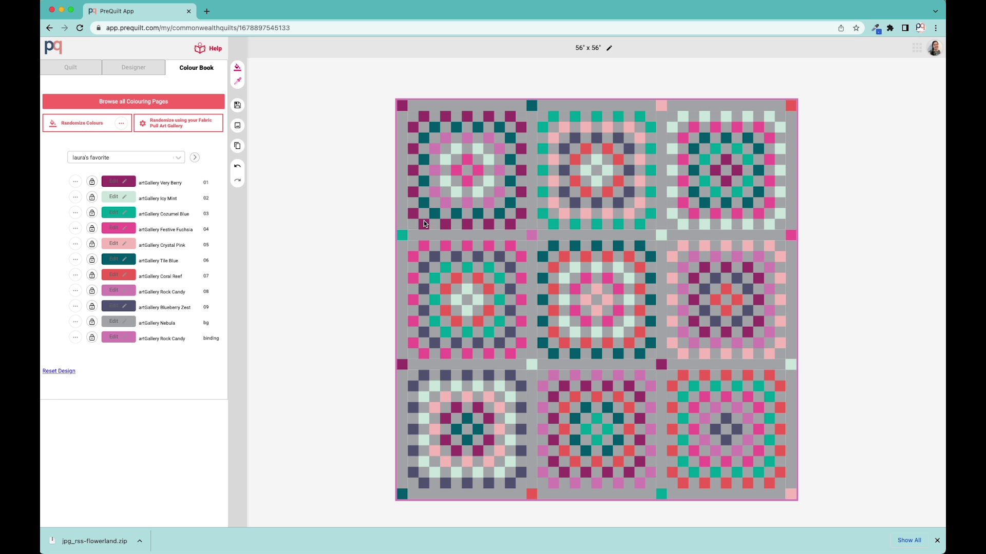
{"action": "left_click", "coordinate": [237, 106]}
{"action": "left_click", "coordinate": [263, 113]}
Replace colour 05's Crystal Pink solid with the cream RS1060 12 print.
{"action": "left_click", "coordinate": [124, 246]}
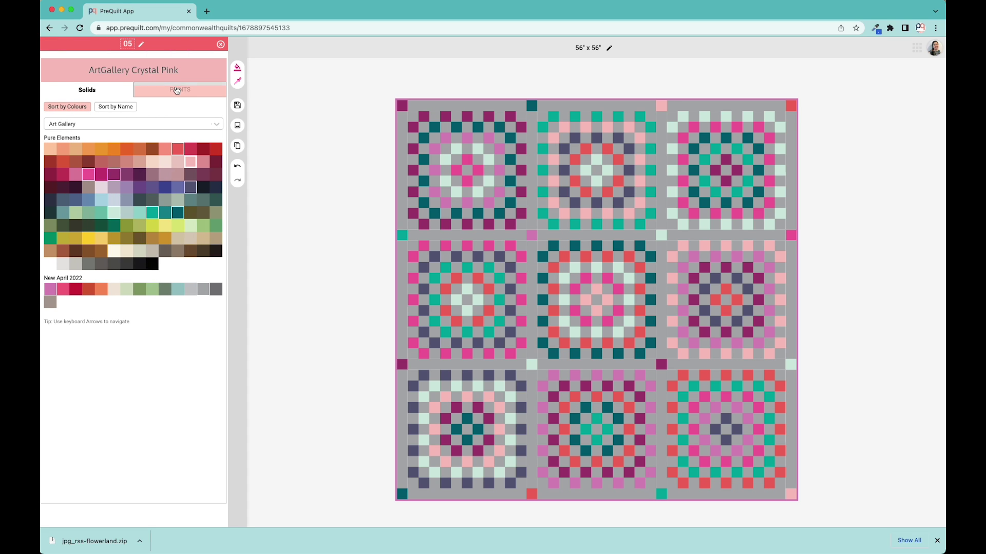
{"action": "left_click", "coordinate": [176, 92]}
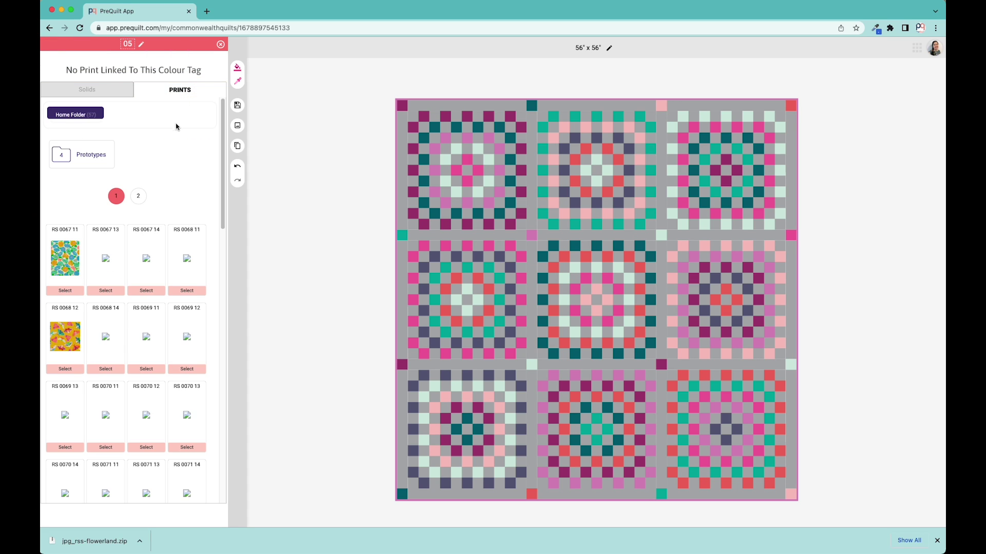
{"action": "scroll", "coordinate": [179, 180], "scroll_direction": "down", "scroll_amount": 5}
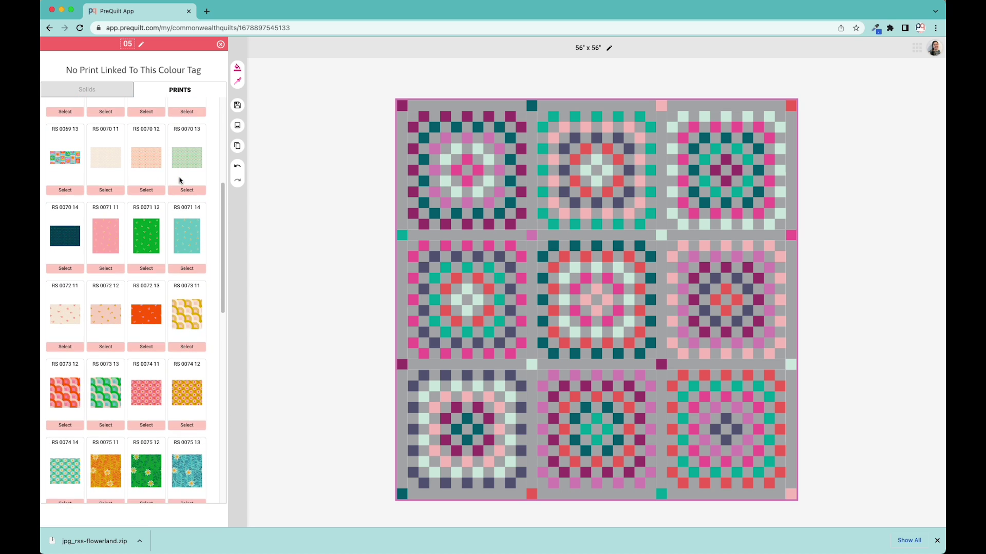
{"action": "scroll", "coordinate": [180, 180], "scroll_direction": "down", "scroll_amount": 5}
{"action": "scroll", "coordinate": [180, 180], "scroll_direction": "down", "scroll_amount": 5}
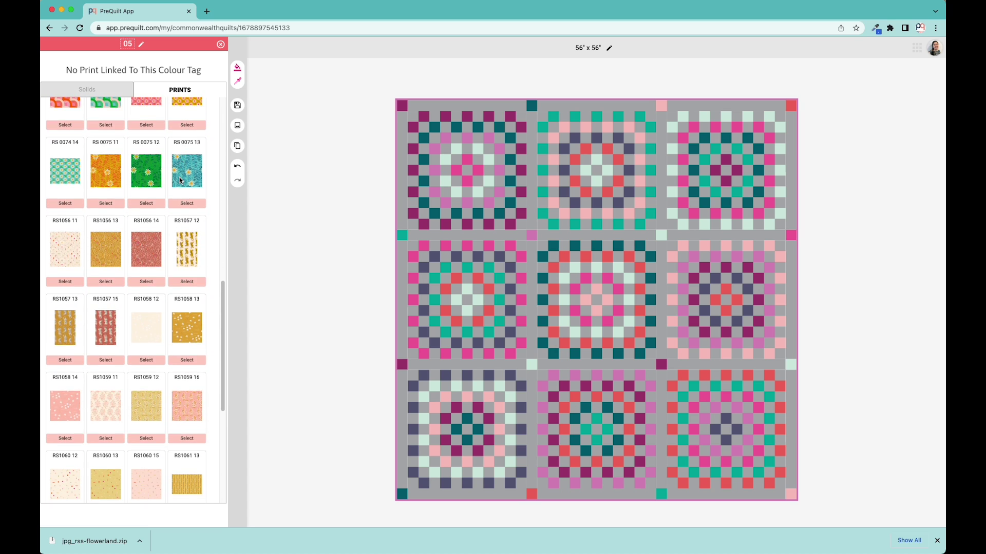
{"action": "scroll", "coordinate": [180, 180], "scroll_direction": "down", "scroll_amount": 2}
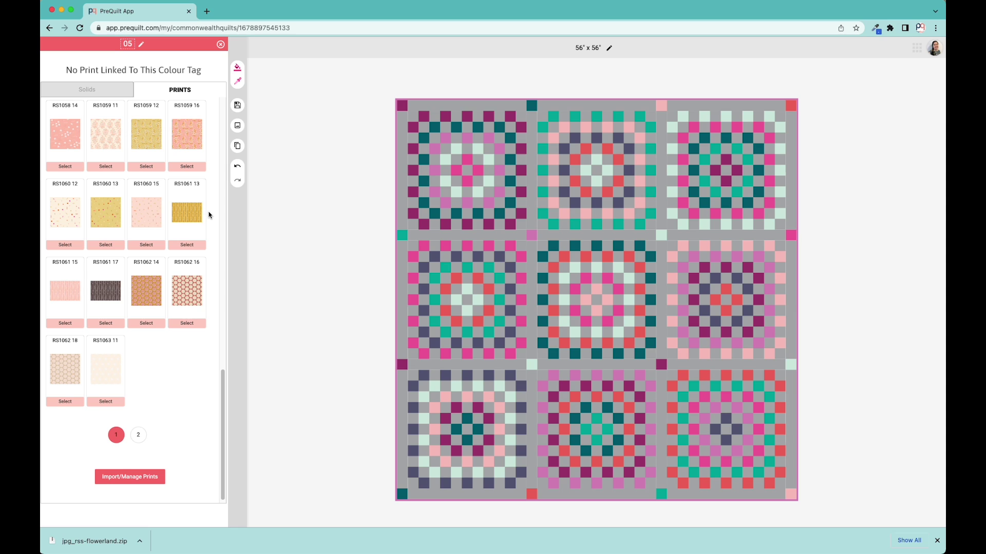
{"action": "left_click", "coordinate": [65, 245]}
Set the RS1060 12 print's scale to 400 for colour 05.
{"action": "double_click", "coordinate": [101, 196]}
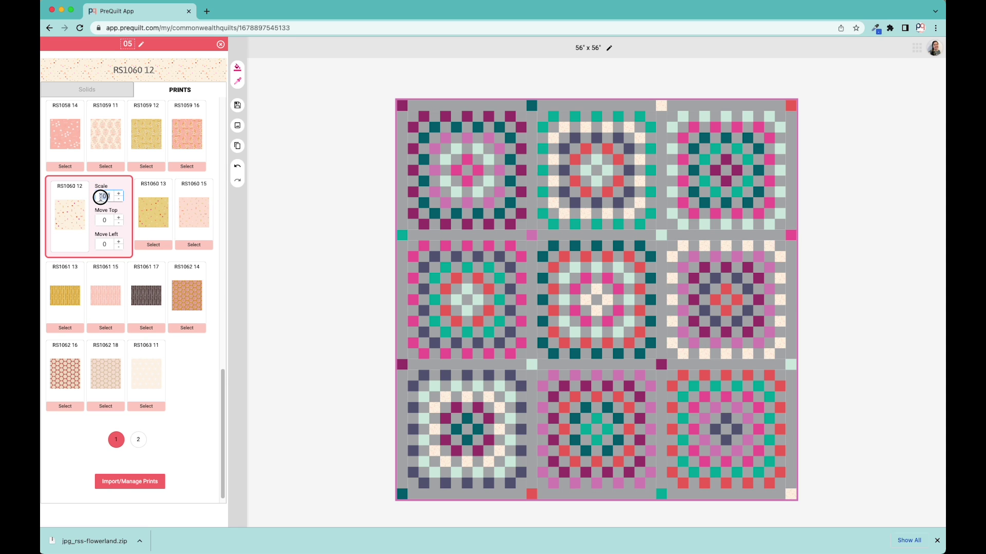
{"action": "type", "text": "300"}
{"action": "left_click", "coordinate": [103, 197]}
{"action": "double_click", "coordinate": [101, 197]}
{"action": "type", "text": "400"}
{"action": "left_click", "coordinate": [220, 45]}
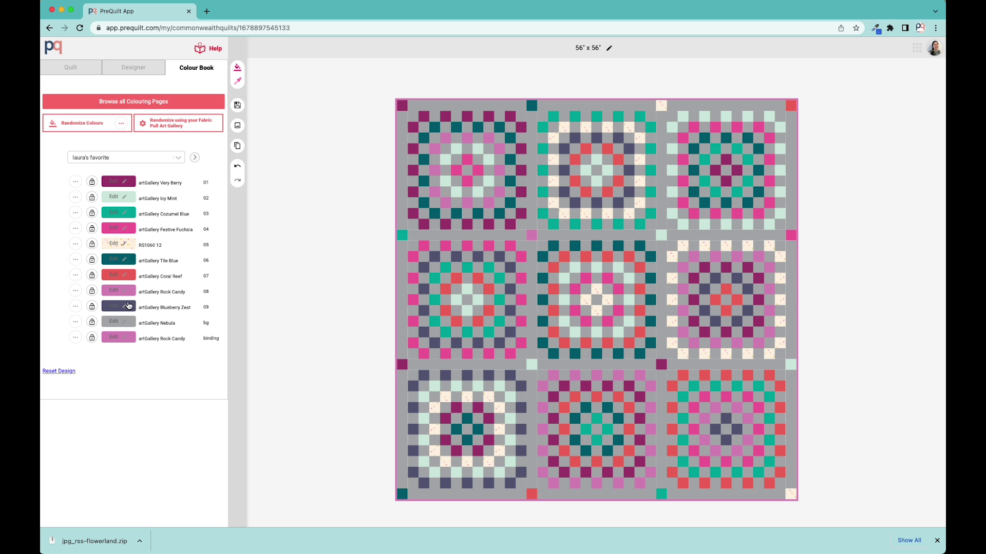
Give colour 07 the orange RS 0067 14 floral print at scale 300.
{"action": "left_click", "coordinate": [126, 278]}
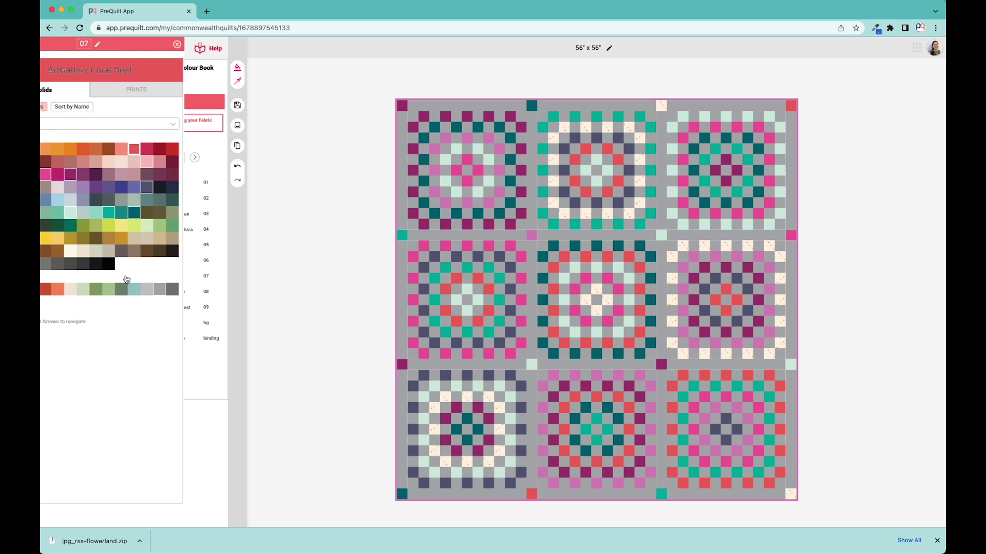
{"action": "left_click", "coordinate": [163, 90]}
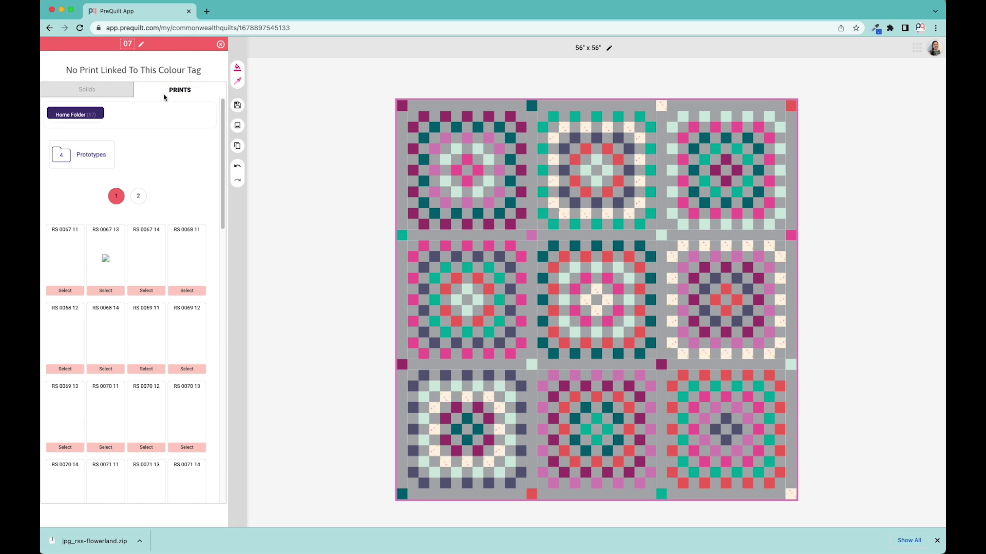
{"action": "left_click", "coordinate": [147, 291]}
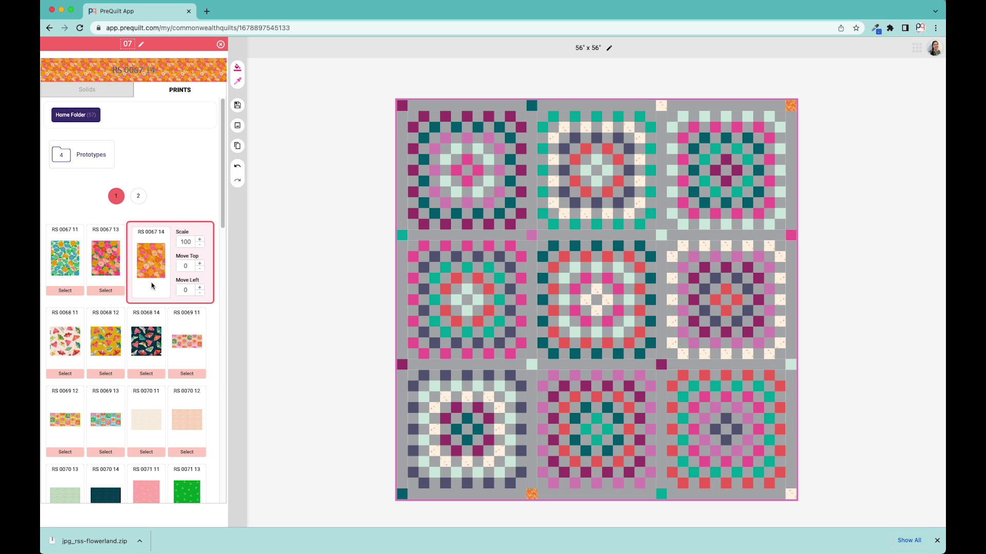
{"action": "double_click", "coordinate": [186, 241]}
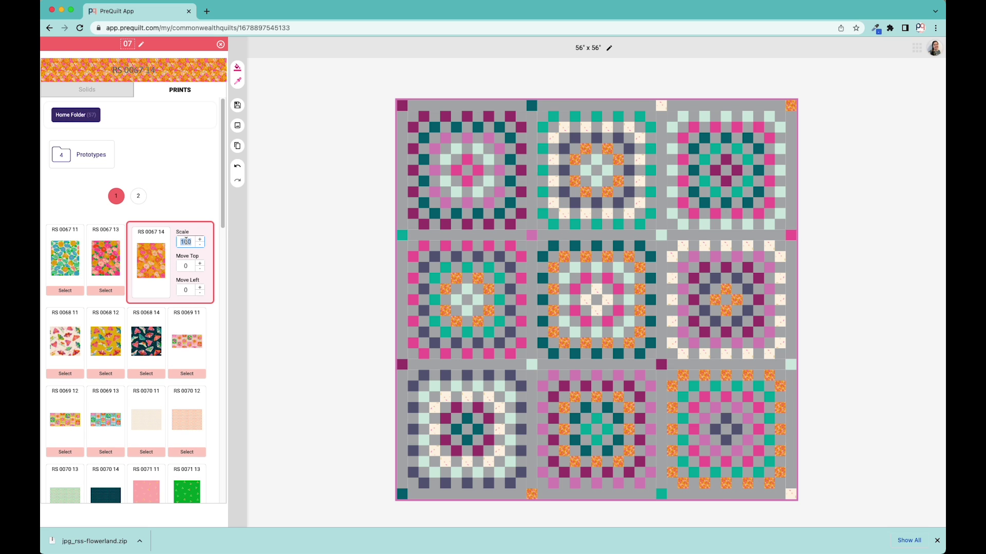
{"action": "type", "text": "300"}
{"action": "left_click", "coordinate": [305, 236]}
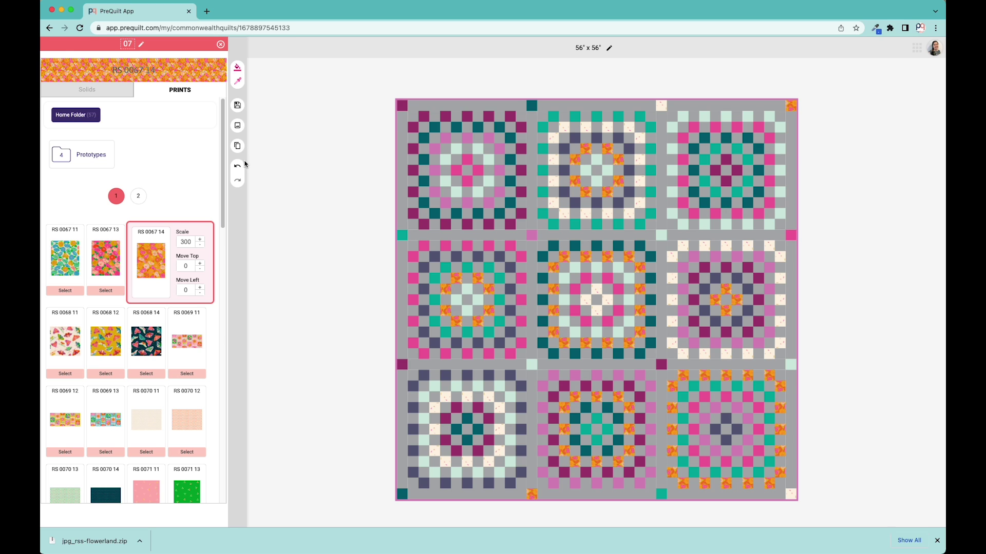
Clone the colourway as prints! and begin assigning a pink print to colour 02.
{"action": "left_click", "coordinate": [221, 45]}
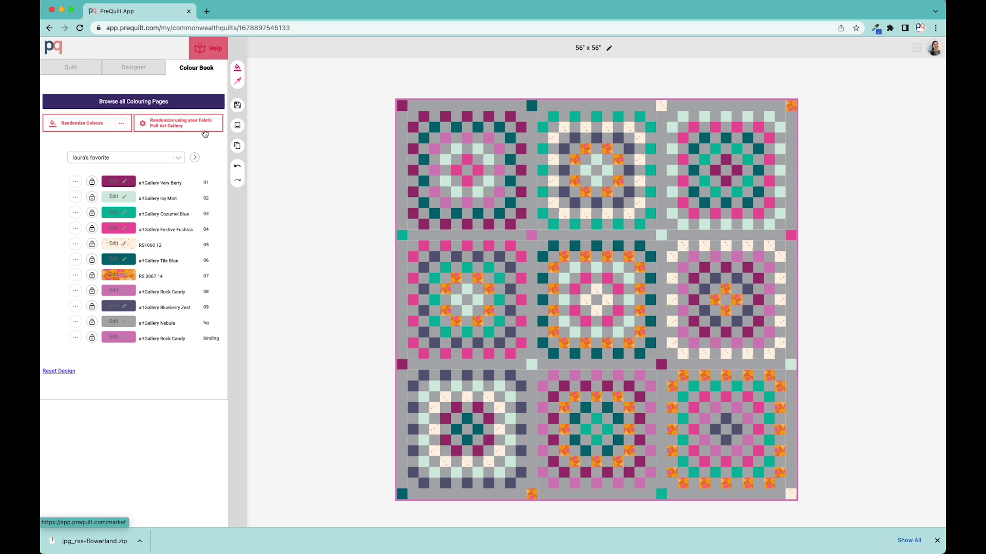
{"action": "left_click", "coordinate": [178, 158]}
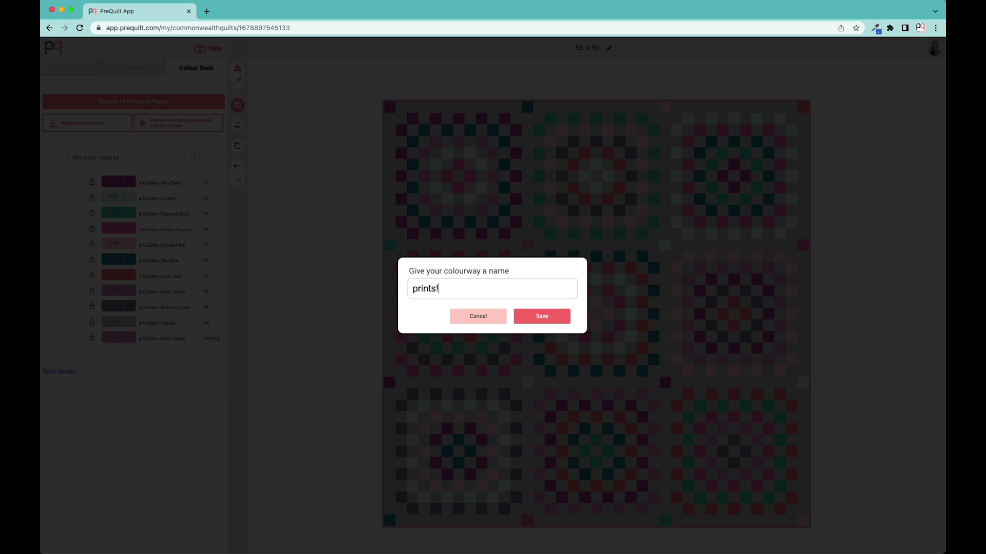
{"action": "left_click", "coordinate": [534, 318]}
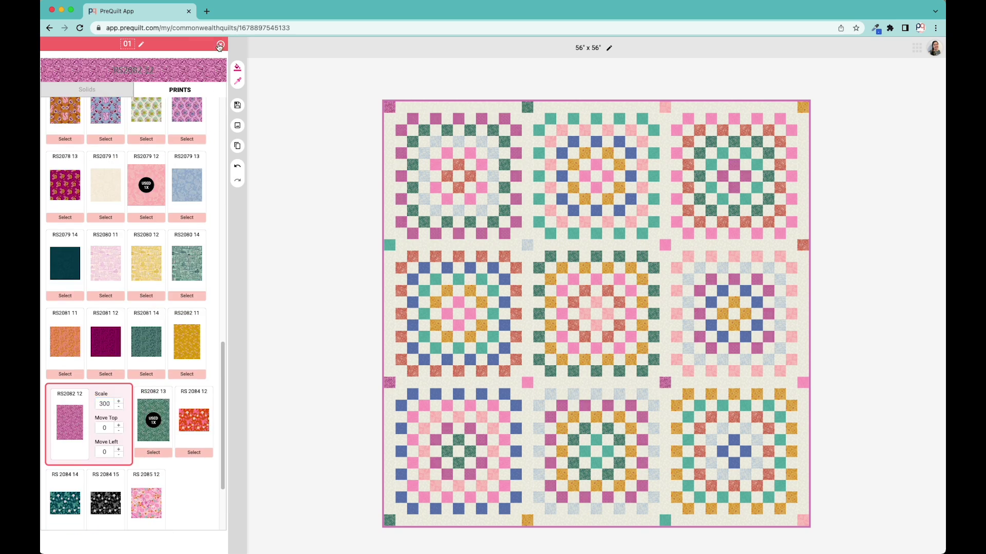
{"action": "scroll", "coordinate": [105, 257], "scroll_direction": "down", "scroll_amount": 5}
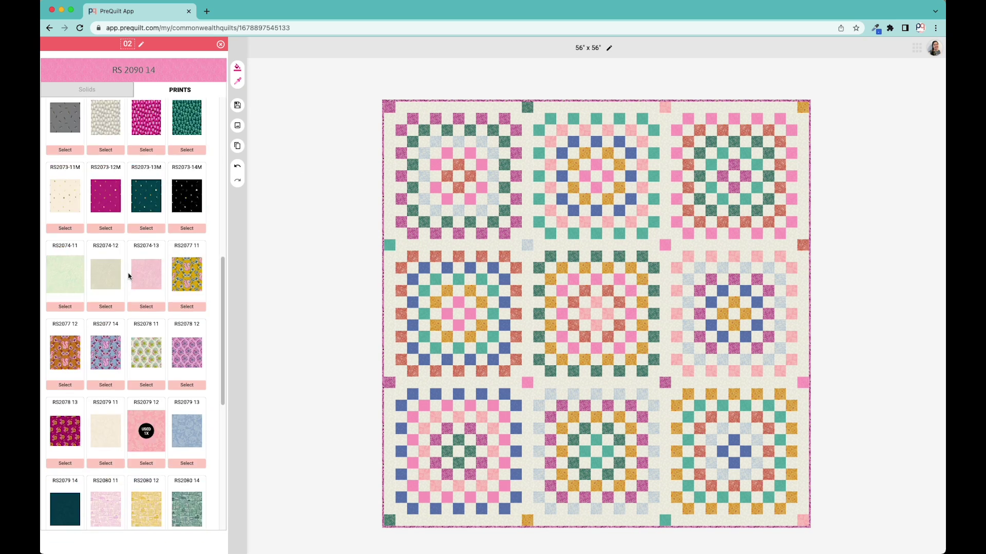
{"action": "left_click", "coordinate": [106, 260]}
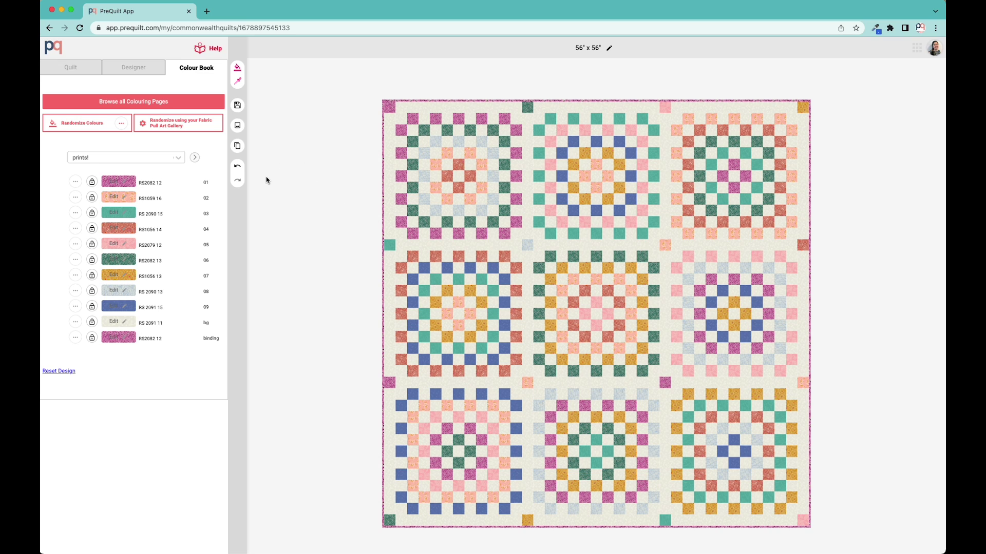
Download the quilt design as prequilt_design (61).jpg, view it, then return to the editor.
{"action": "left_click", "coordinate": [237, 126]}
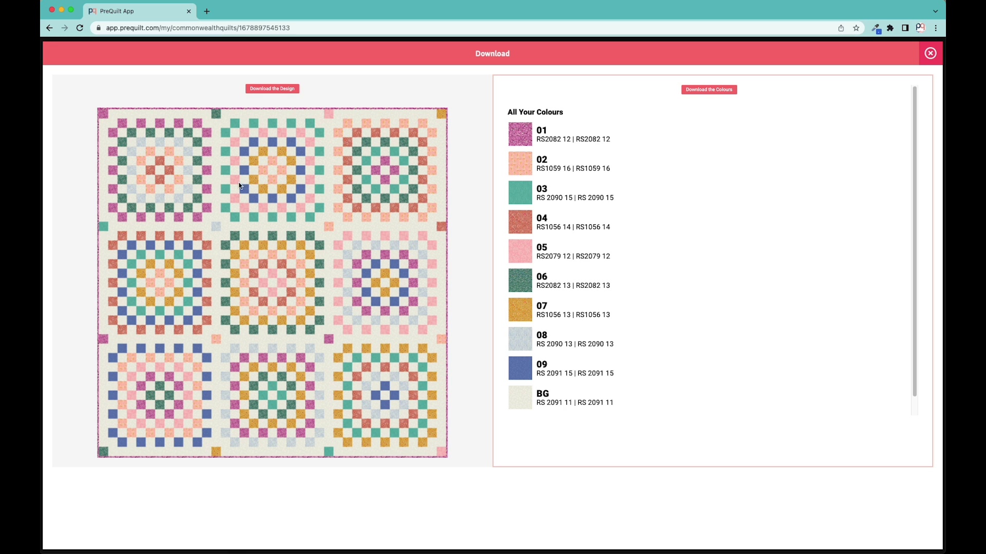
{"action": "left_click", "coordinate": [272, 90]}
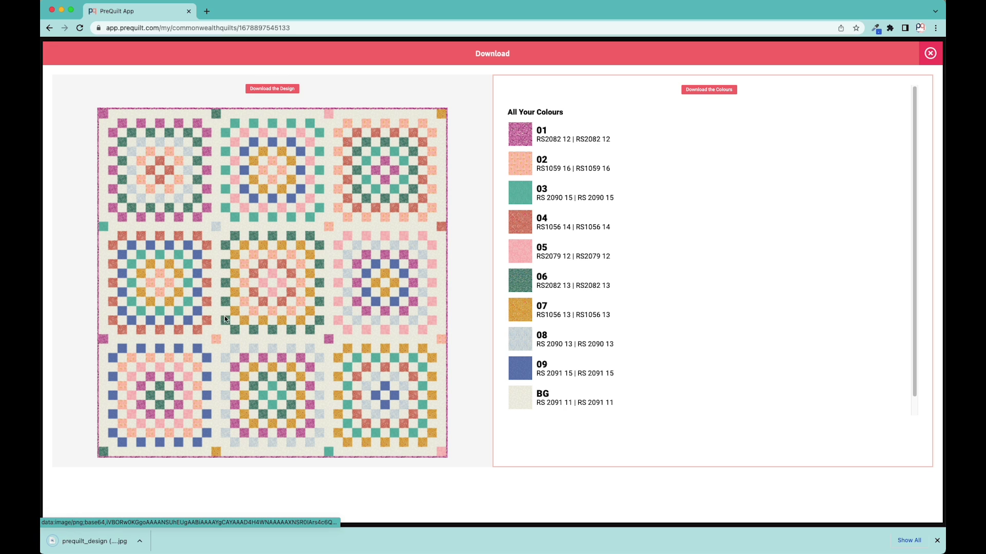
{"action": "left_click", "coordinate": [113, 541]}
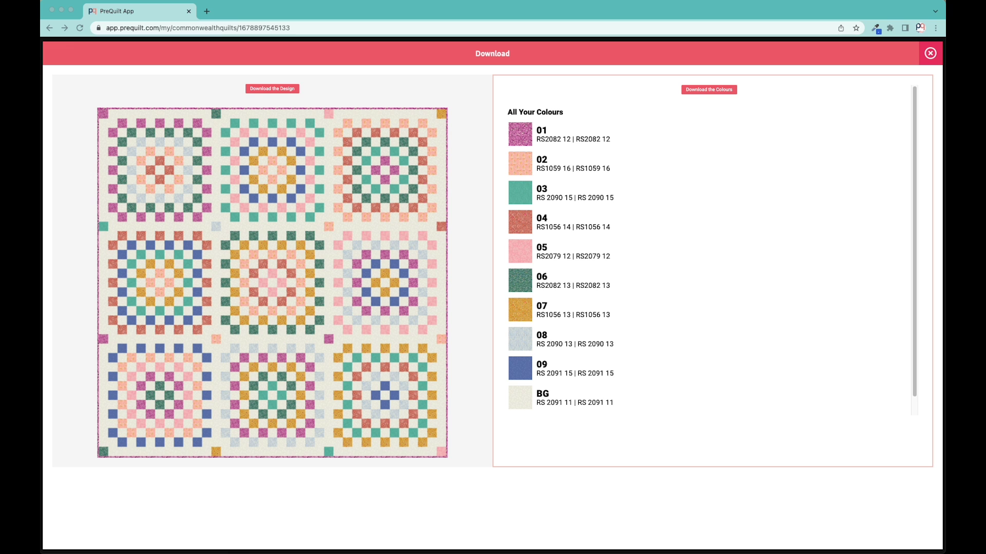
{"action": "left_click_drag", "start_coordinate": [777, 57], "coordinate": [365, 23]}
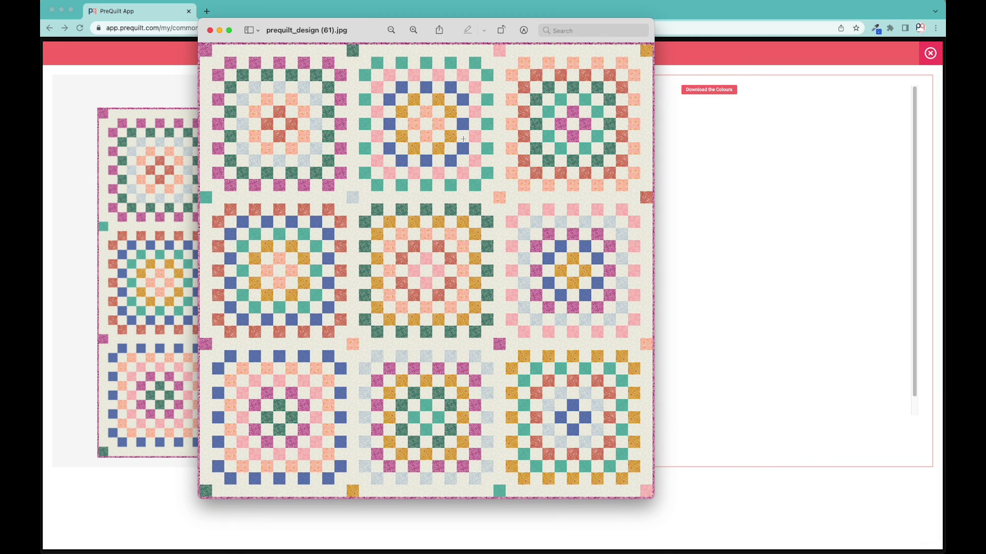
{"action": "left_click", "coordinate": [210, 30]}
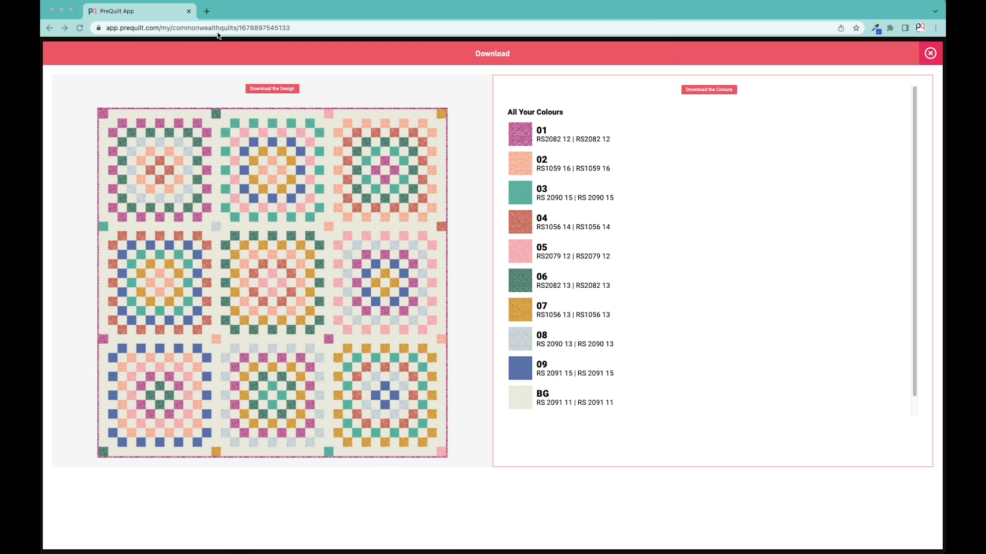
{"action": "left_click", "coordinate": [929, 53]}
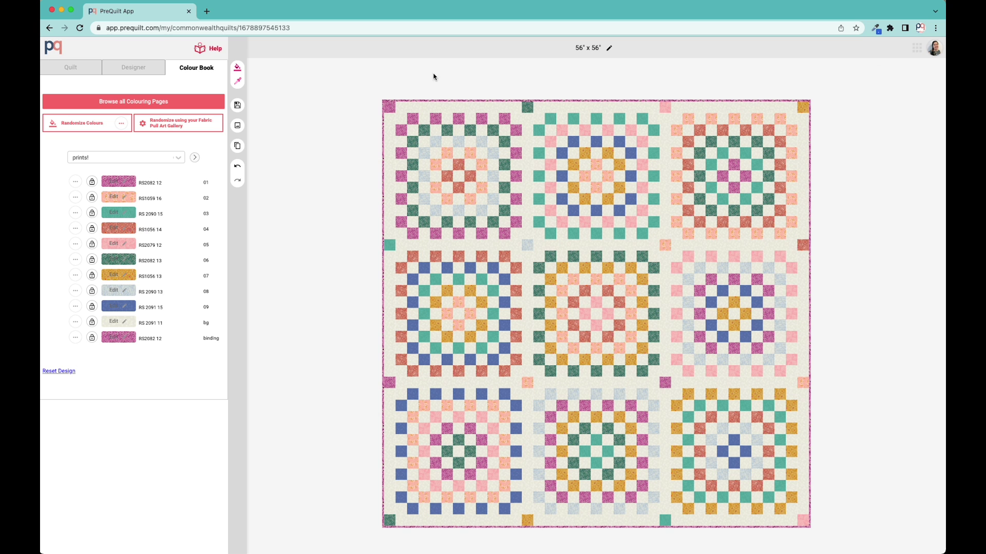